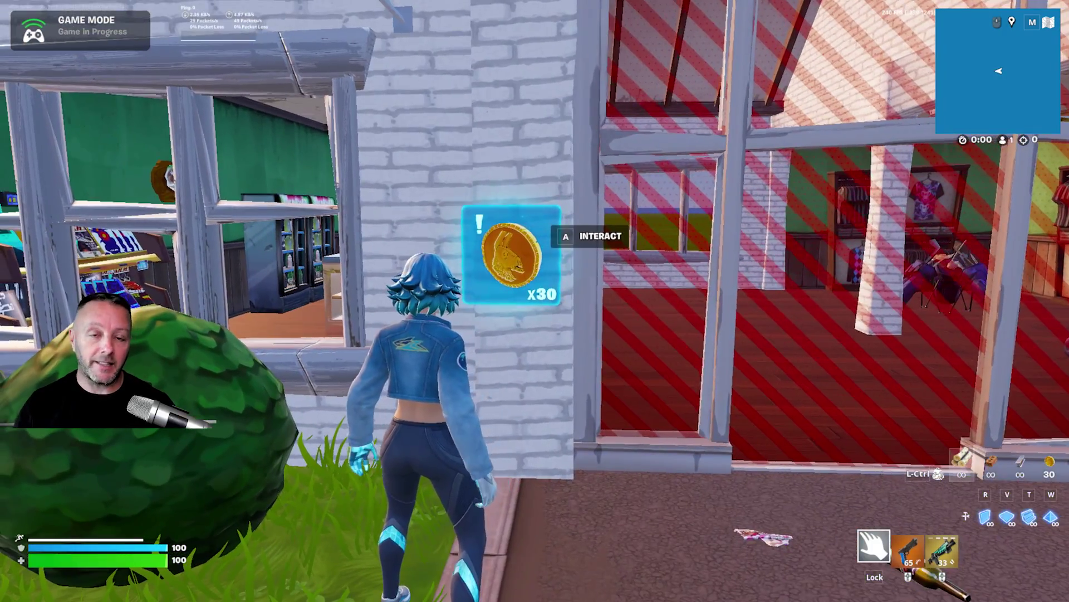
Step: Play-test the shop door by paying 30 gold at the coin button beside it and entering the shop
mouse_move(535, 301)
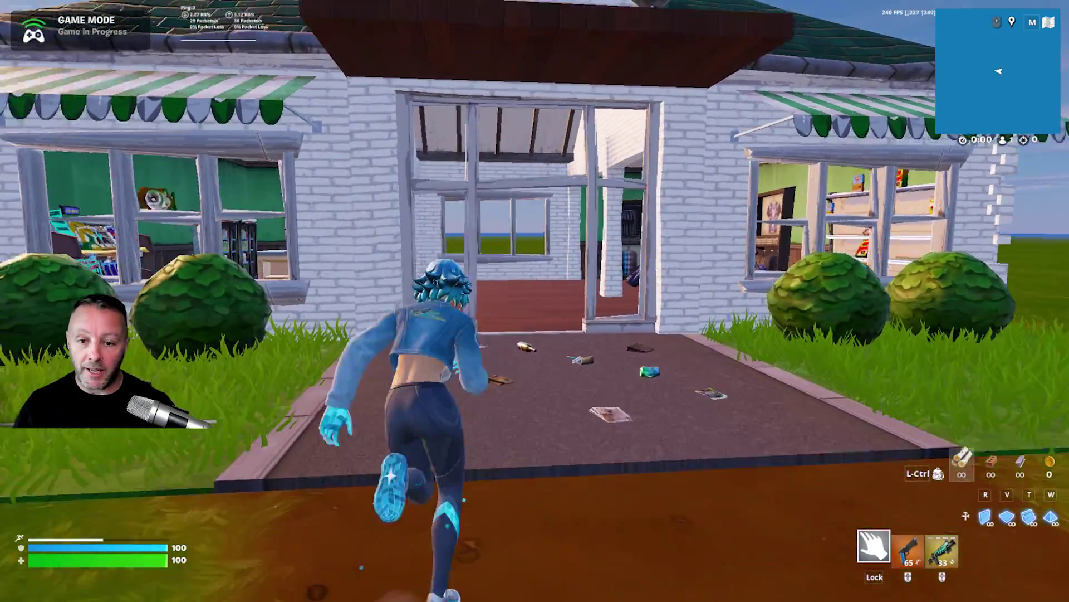
key("e")
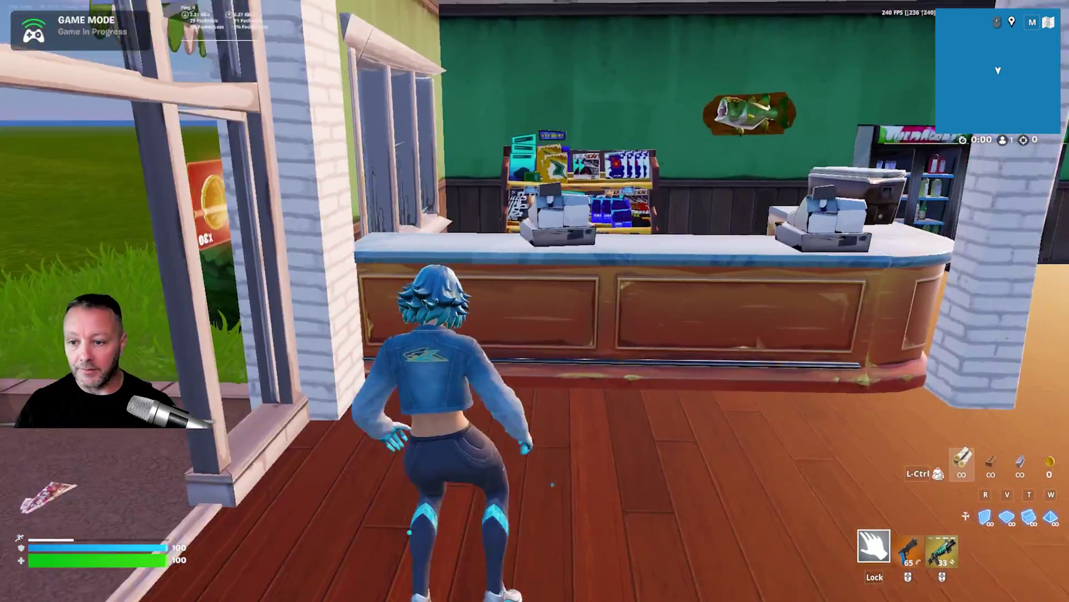
key("s")
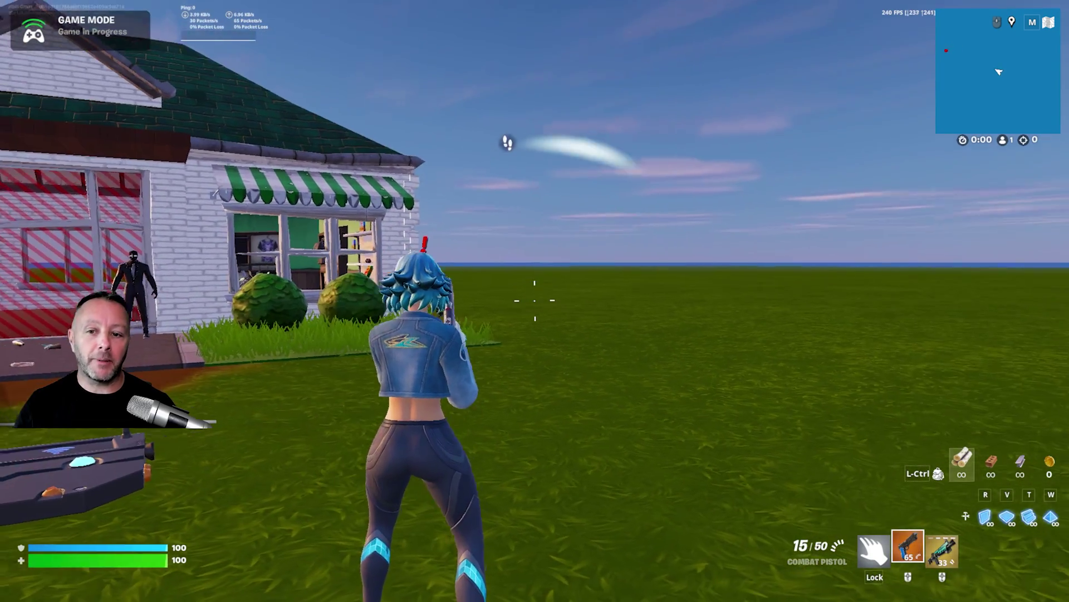
Step: Play-test the guard trigger by eliminating the armed guard outside the shop with the shotgun and combat pistol
key("s")
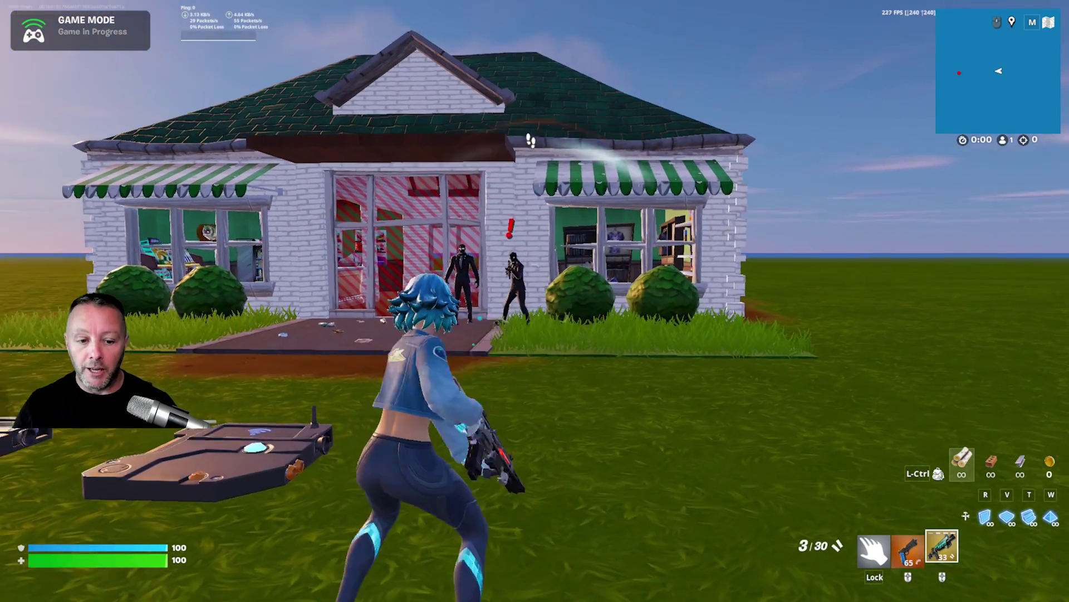
key("e")
right_click(535, 301)
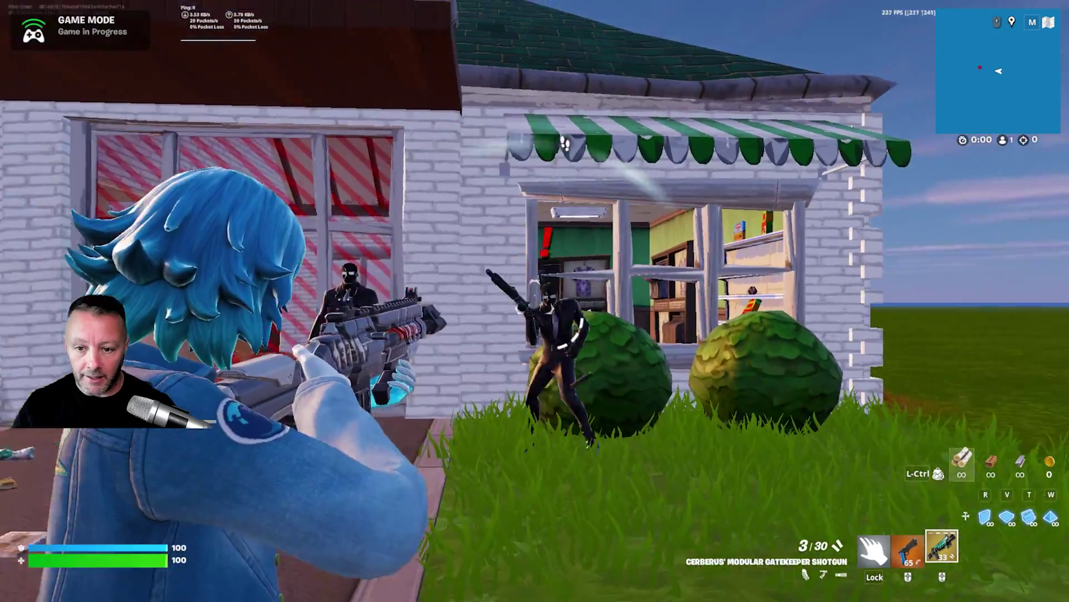
left_click(535, 301)
key("2")
left_click(535, 301)
mouse_move(535, 301)
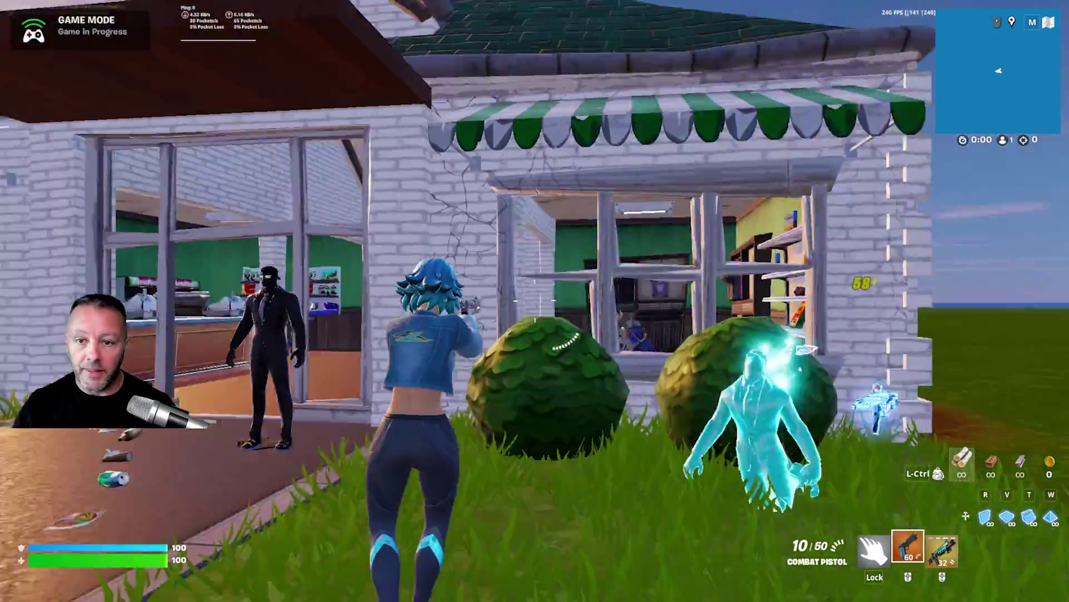
Step: Examine the shop entrance, the coin button beside it and the area around the dropped weapon in the play-test
key("s")
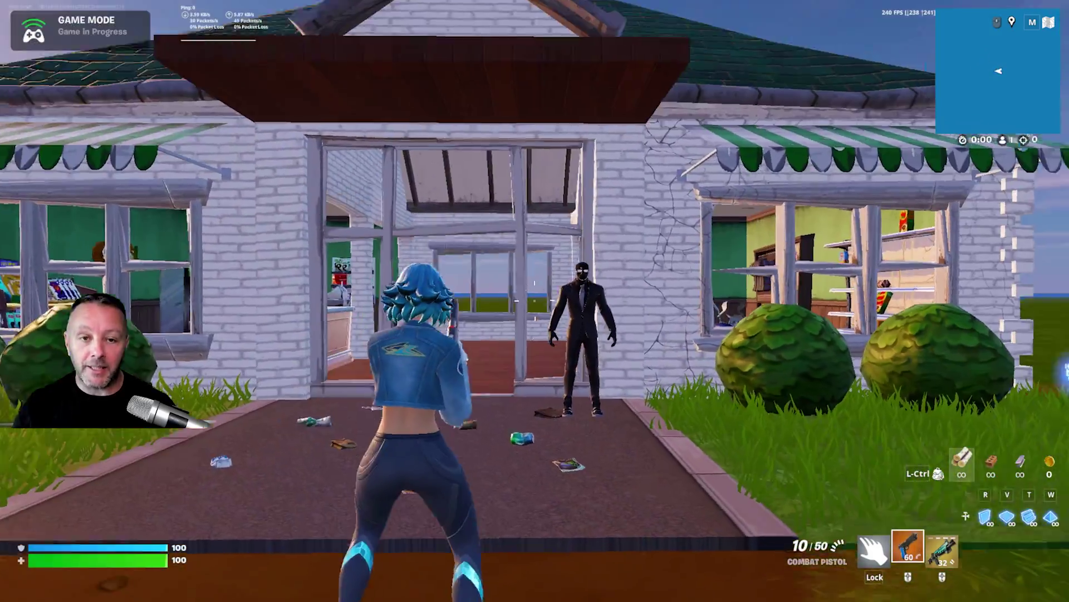
key("w")
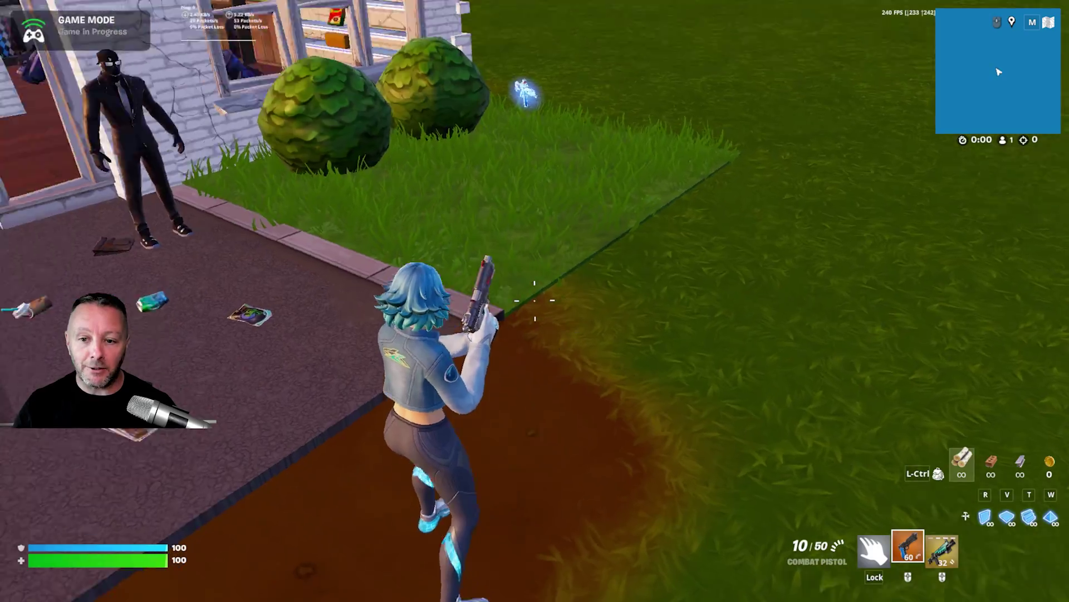
key("e")
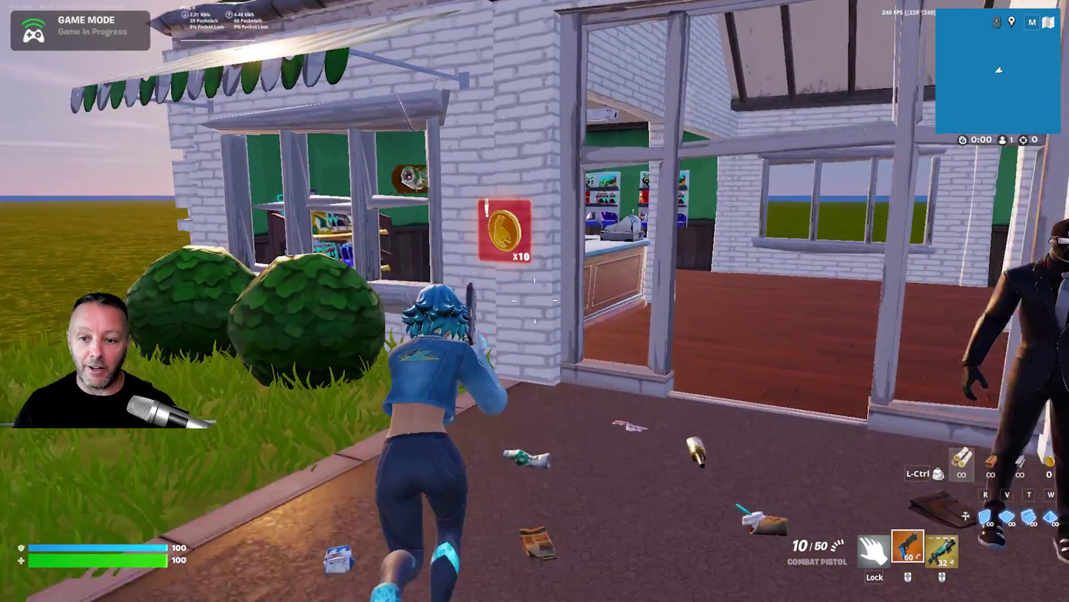
key("e")
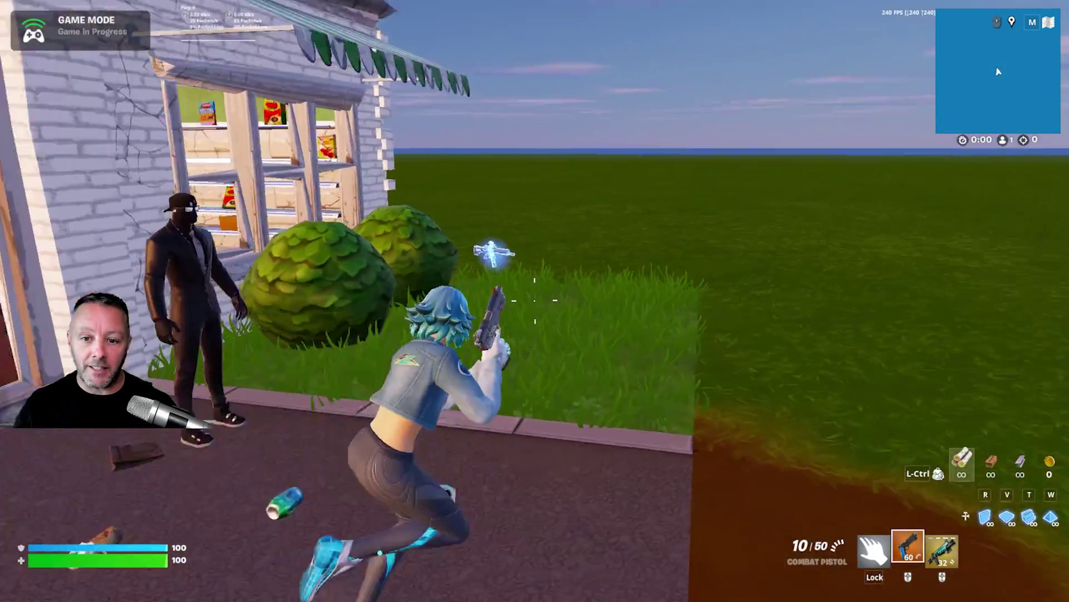
key("e")
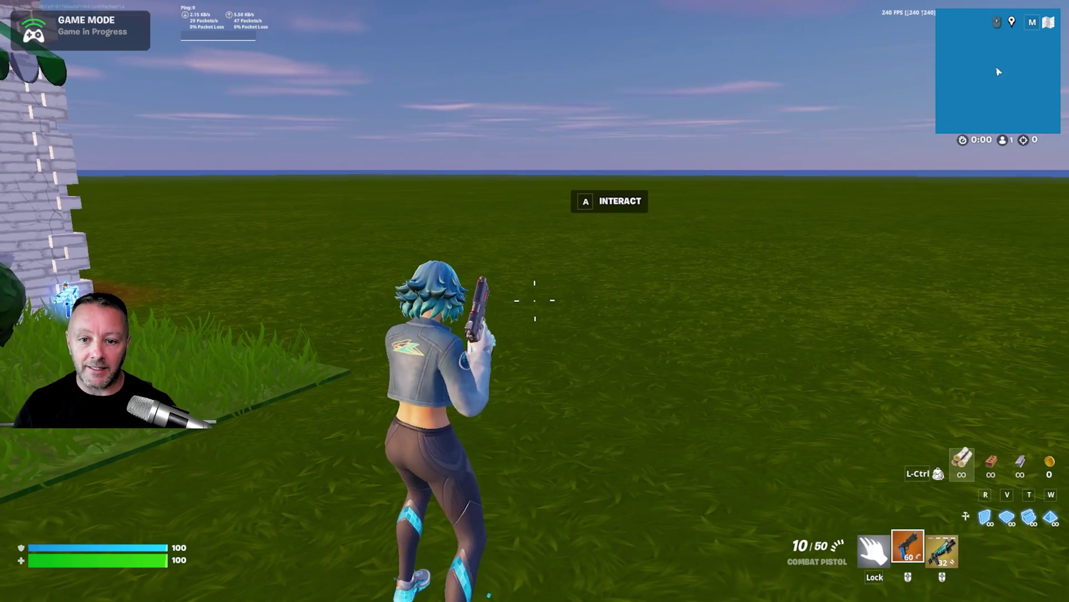
key("e")
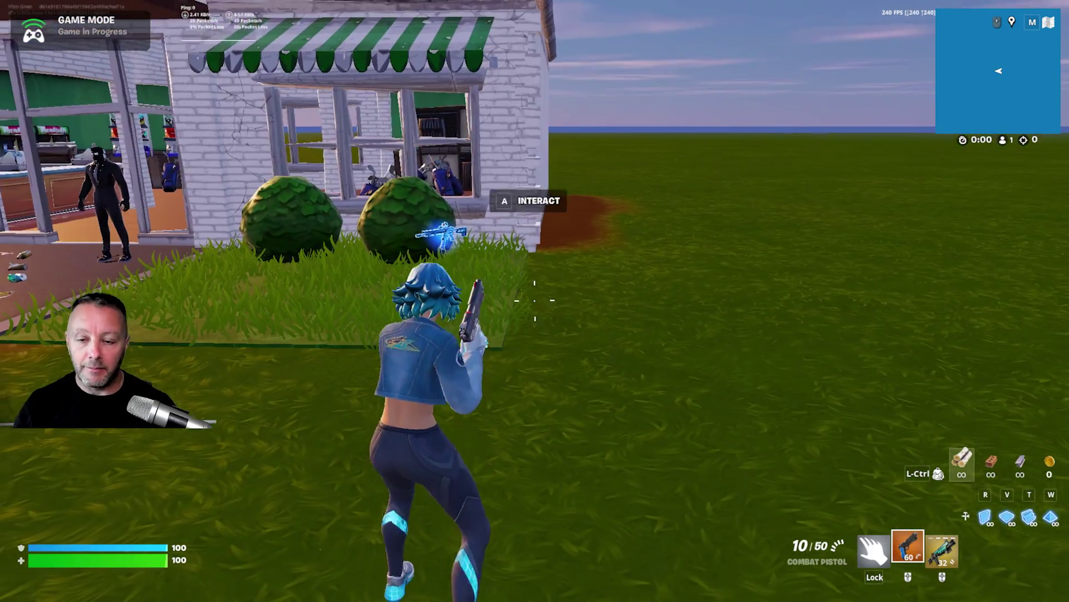
key("s")
key("w")
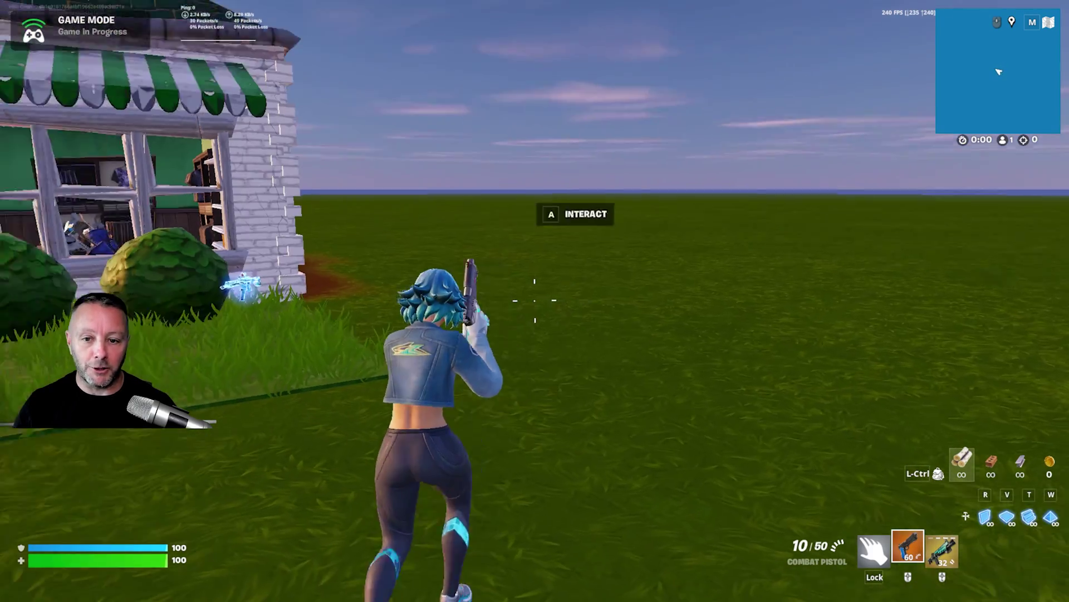
key("a")
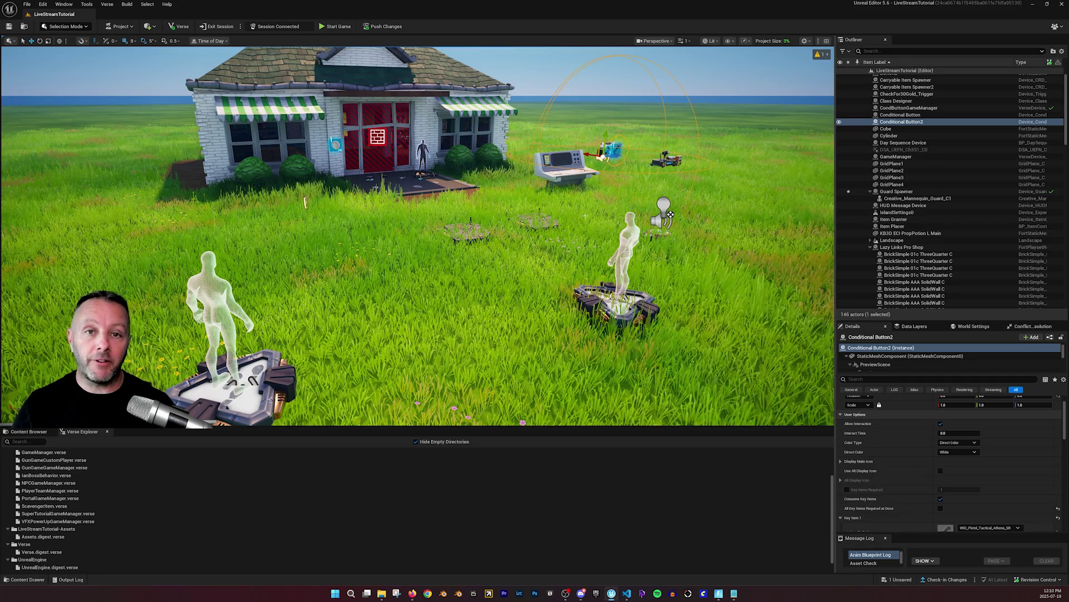
Step: Inspect the two trigger devices on the grass in front of the shop, leaving CheckFor30Gold_Trigger selected
key("a")
right_click_drag(569, 213, 632, 152)
key("w")
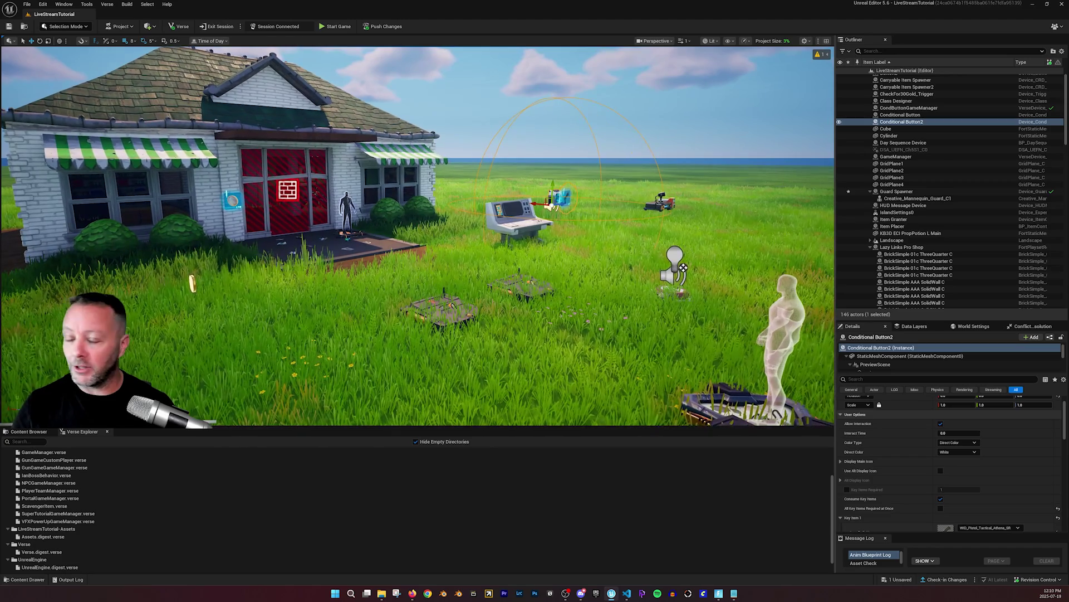
key("w")
right_click_drag(510, 205, 507, 234)
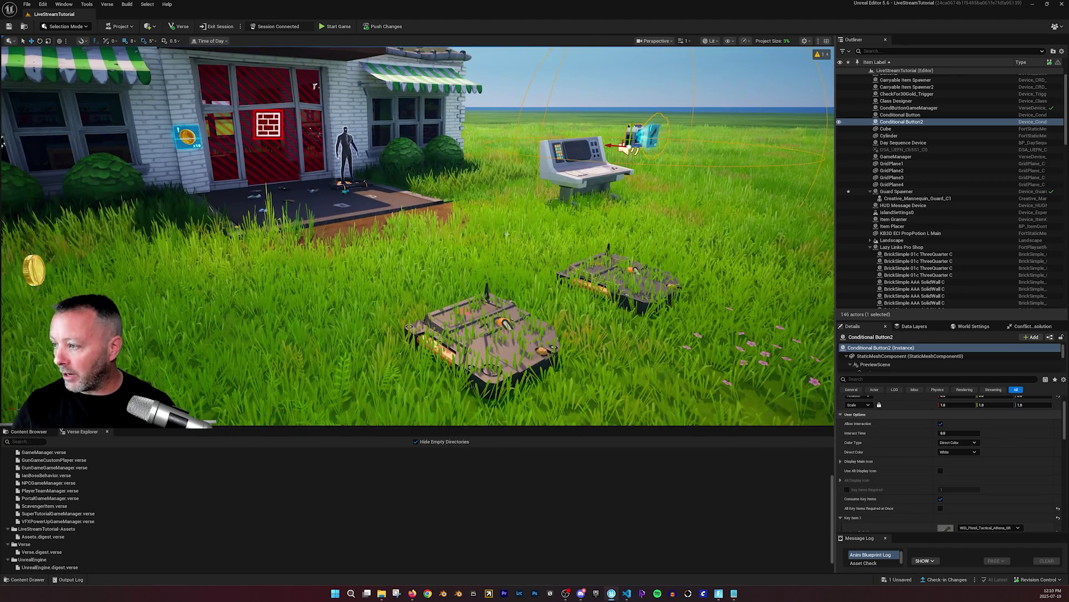
left_click(508, 318)
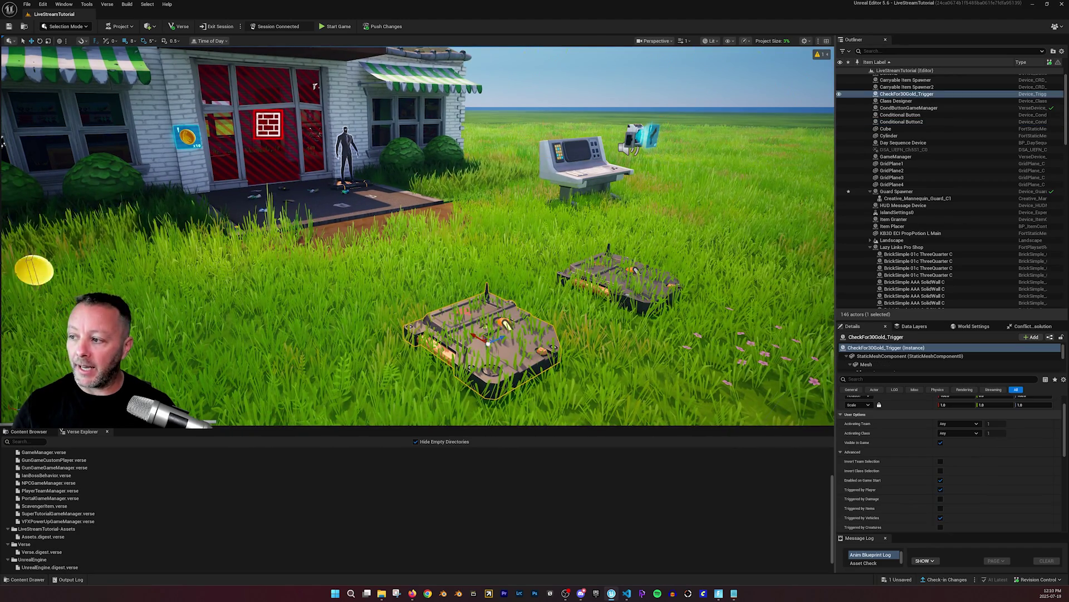
left_click(619, 281)
left_click(489, 321)
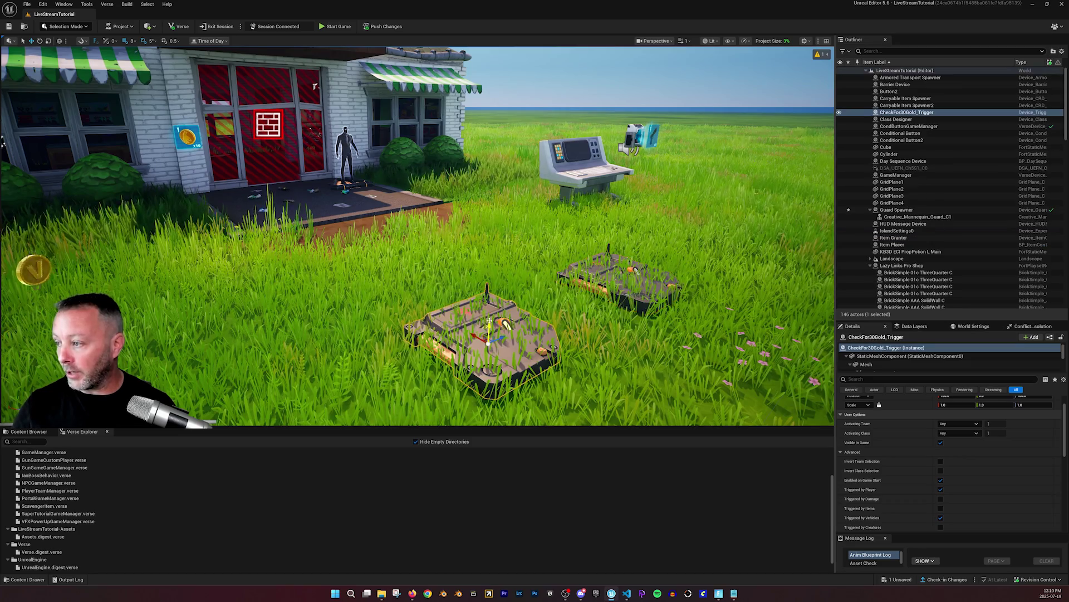
key("w")
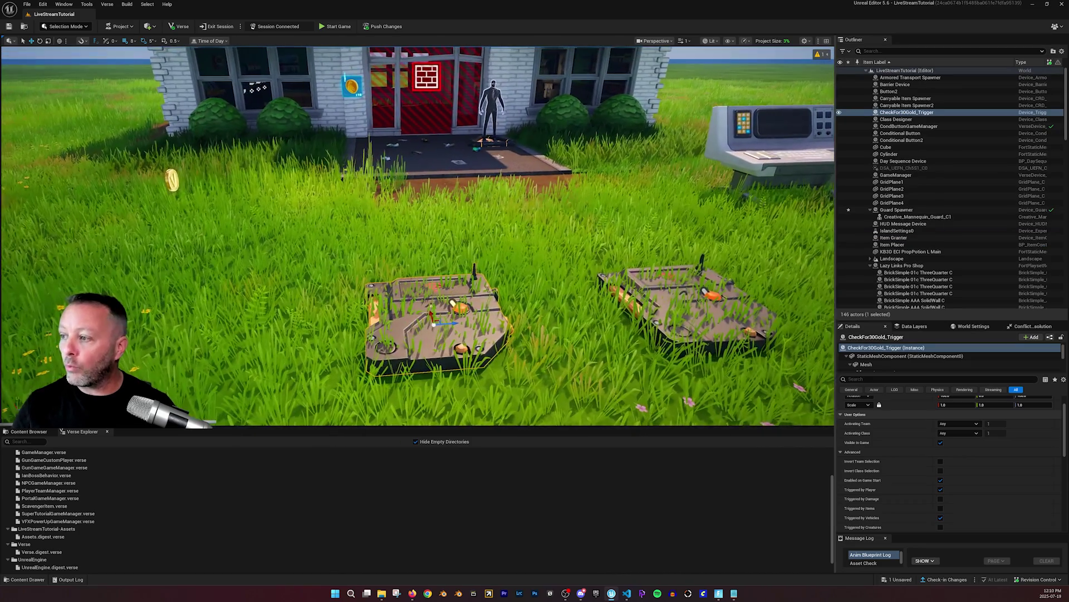
right_click_drag(489, 321, 485, 319)
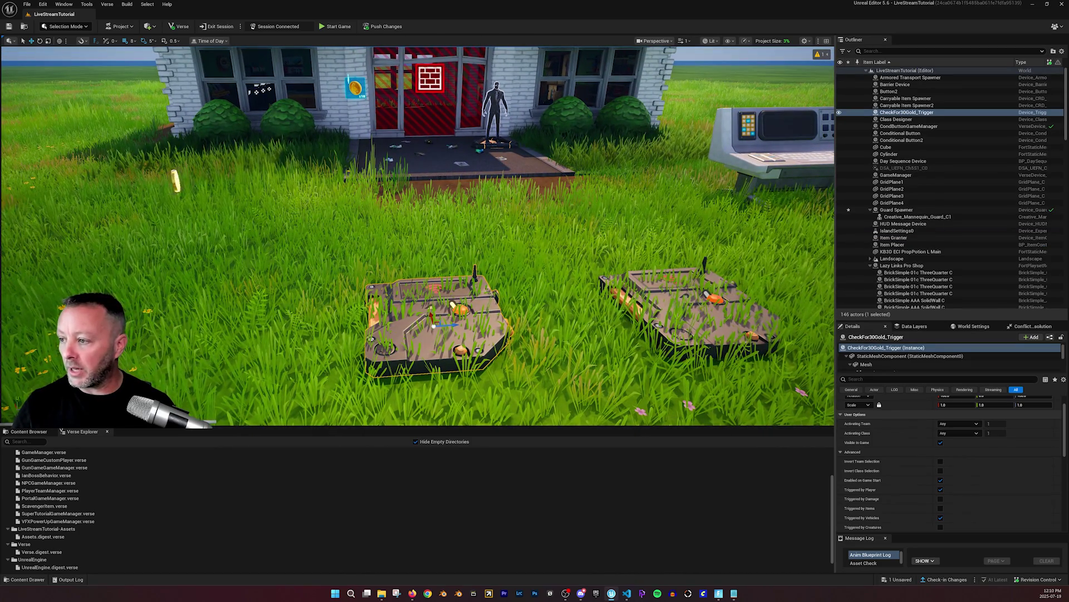
right_click_drag(489, 321, 486, 319)
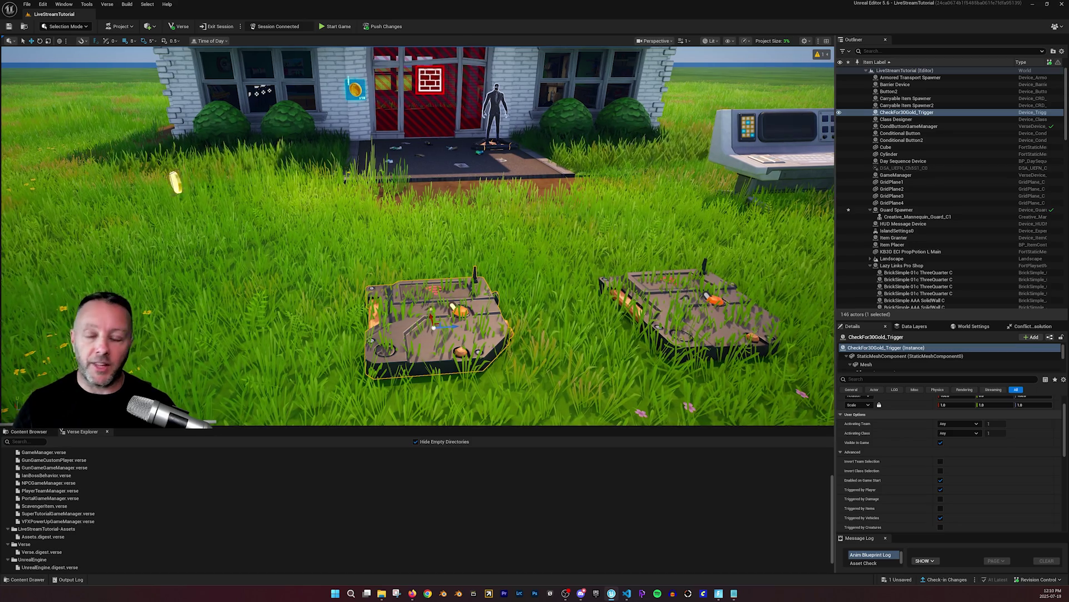
Step: Select the gold coin Item Placer on the grass in front of the shop to show its options
right_click_drag(486, 319, 438, 305)
key("w")
key("w")
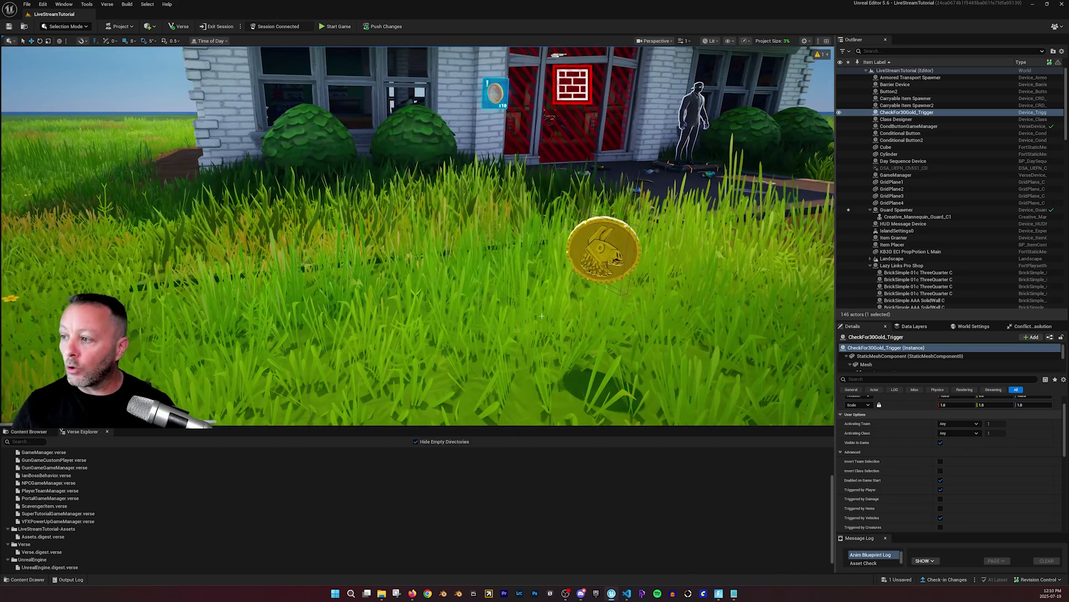
left_click(610, 235)
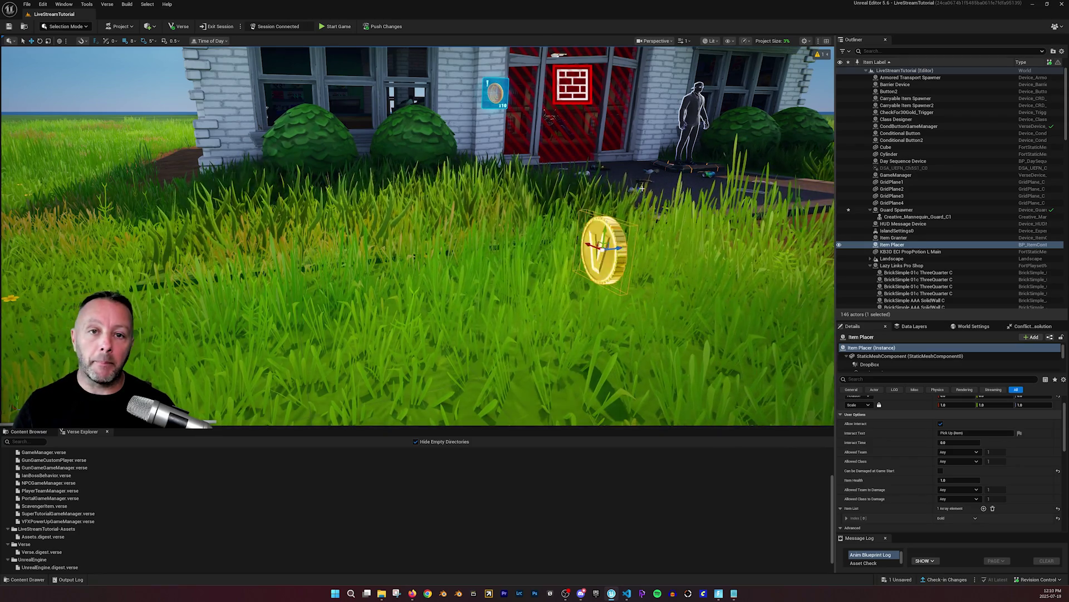
Step: Select the gold coin Conditional Button on the wall beside the shop door to show its options
mouse_move(678, 189)
right_mouse_down()
mouse_move(666, 161)
mouse_move(678, 189)
mouse_move(686, 178)
right_mouse_up()
key("w")
key("w")
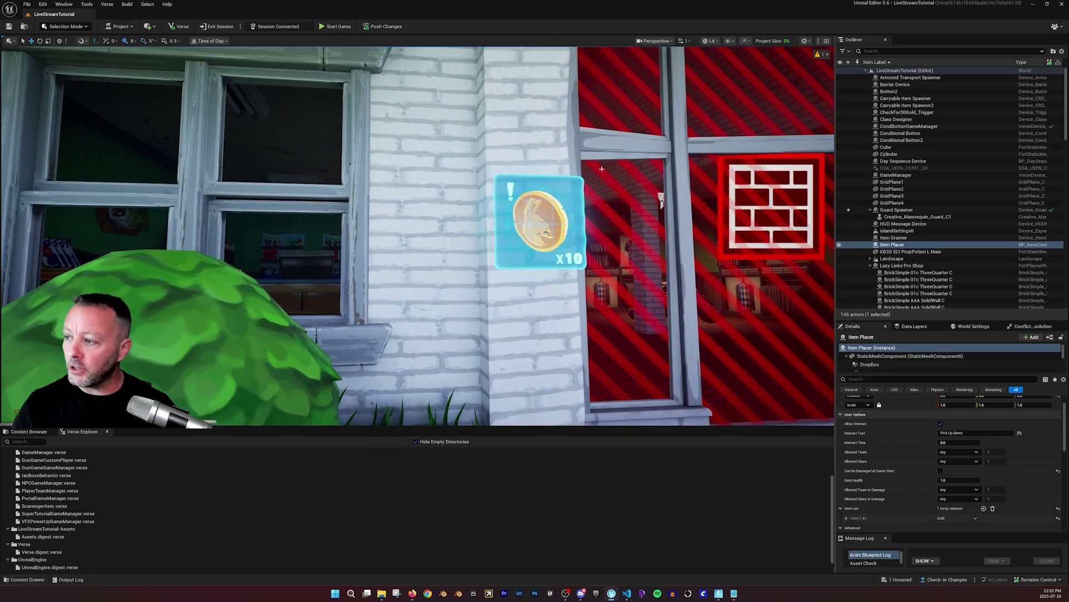
left_click(542, 222)
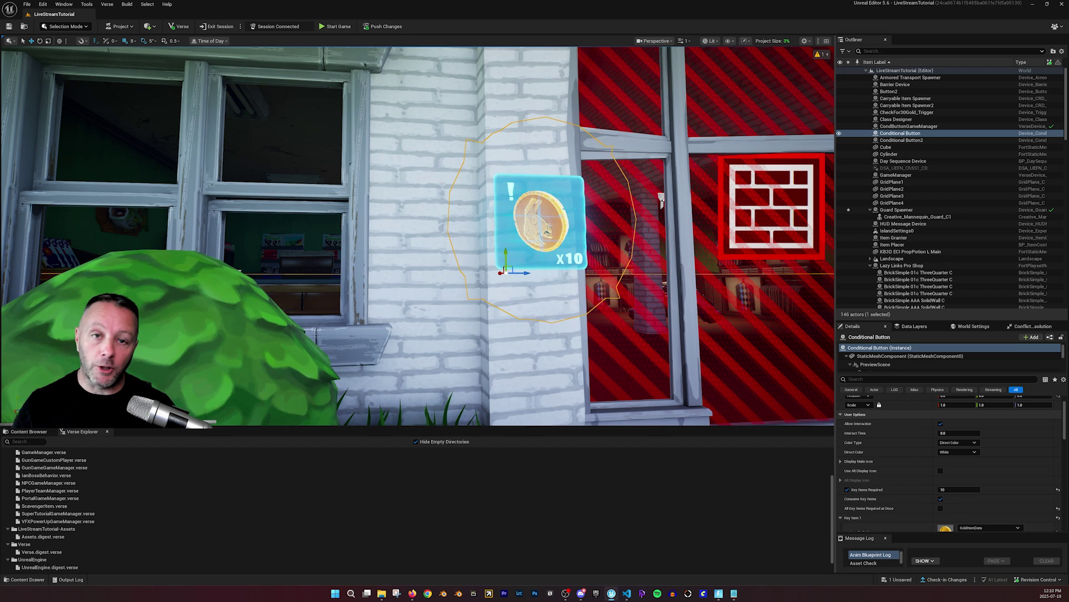
Step: Inspect the Barrier Device across the shop doorway and the spawner pad under the guard by selecting each
right_click_drag(661, 198, 613, 202)
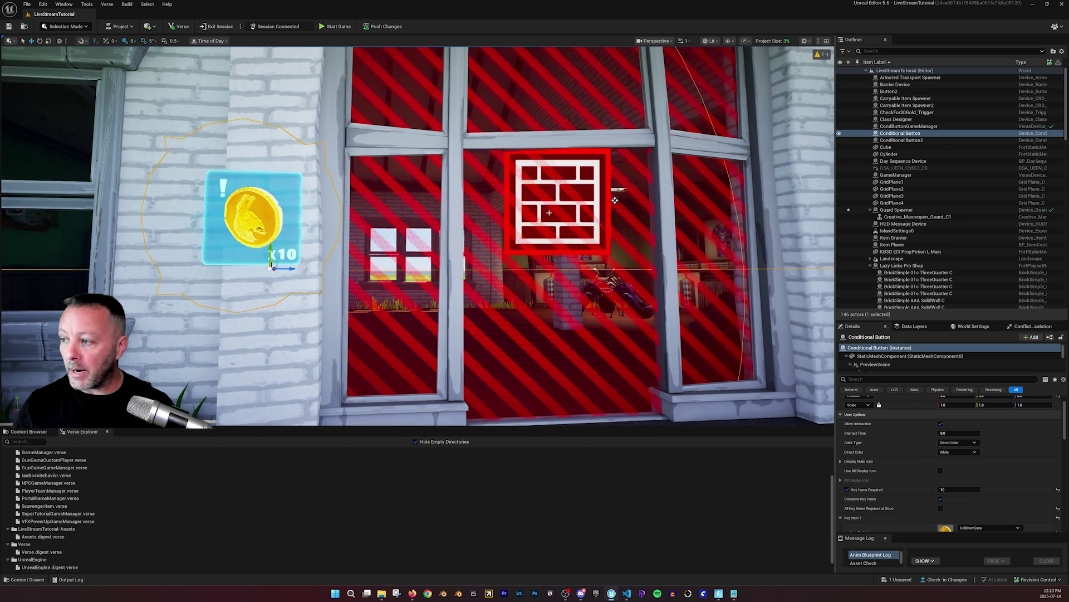
left_click(612, 202)
key("f")
right_click_drag(567, 135, 612, 133)
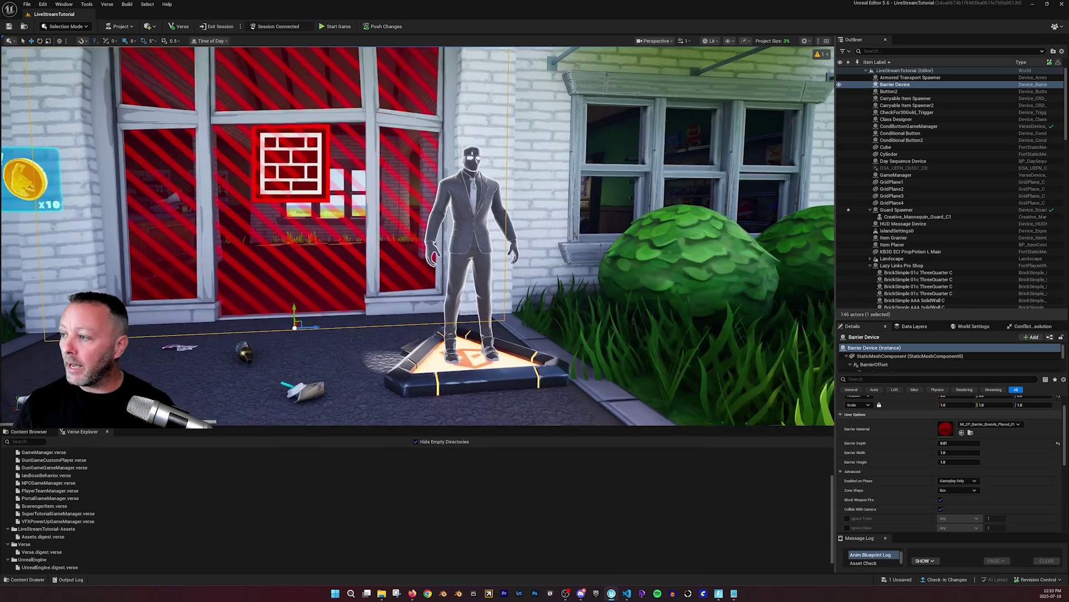
left_click(516, 344)
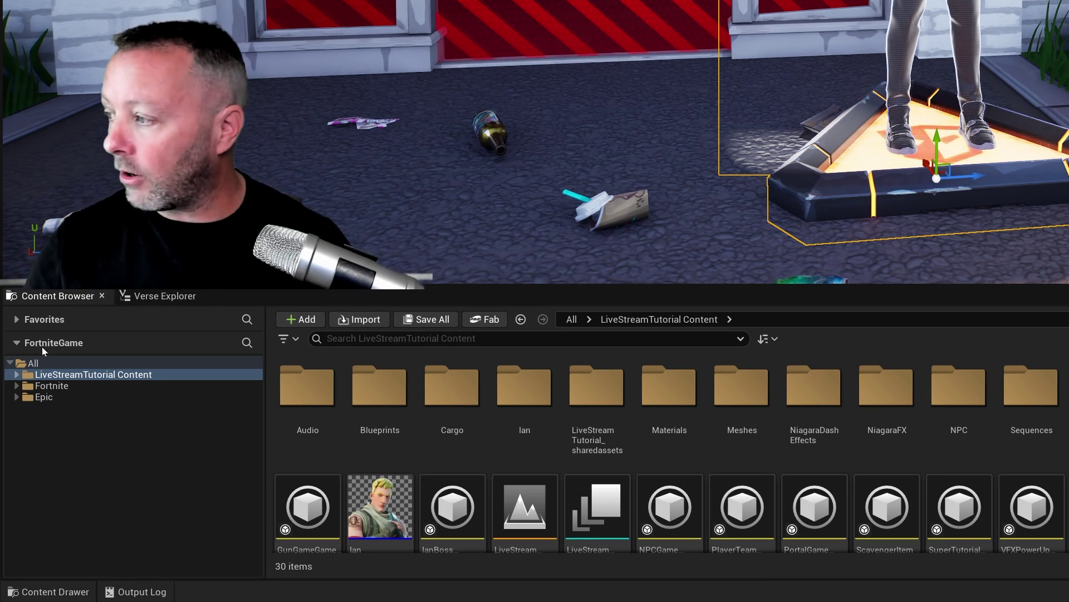
Step: Search the Fortnite Devices folder for "barrier"
left_click(17, 385)
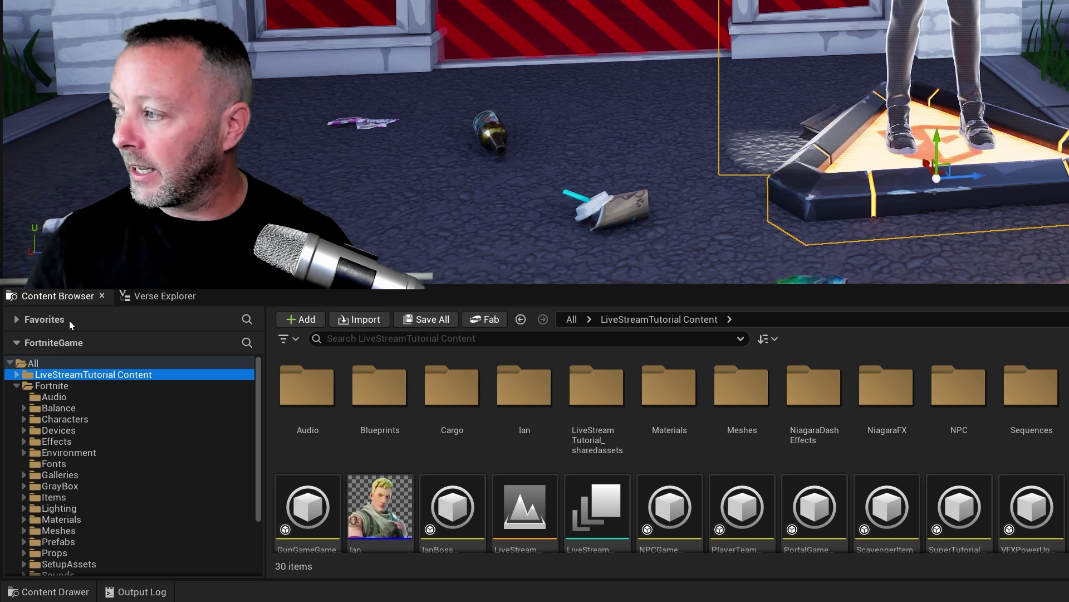
left_click(86, 431)
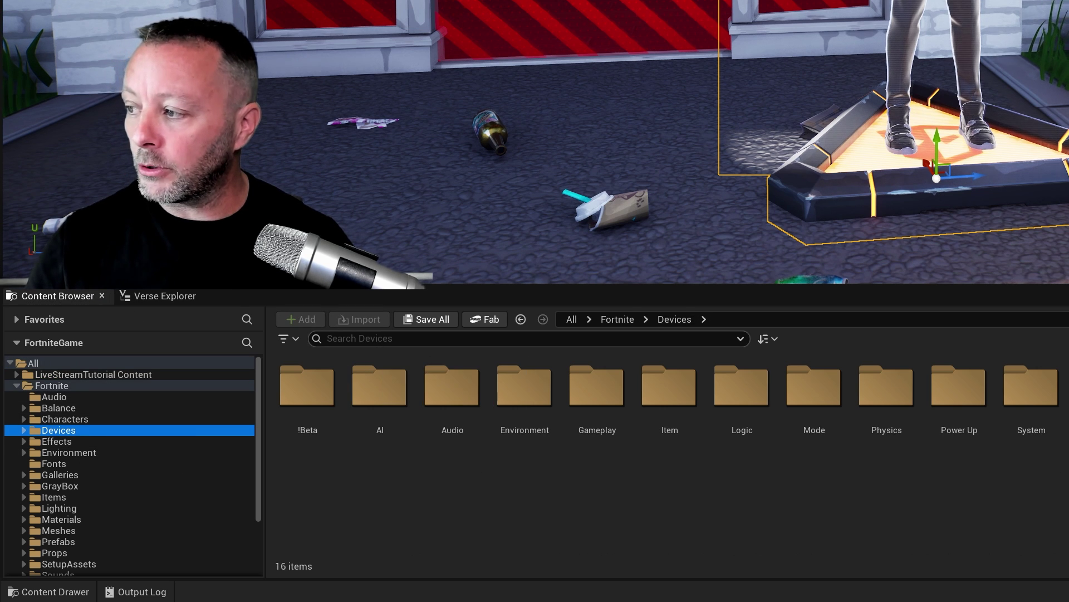
left_click(334, 338)
type("barrier")
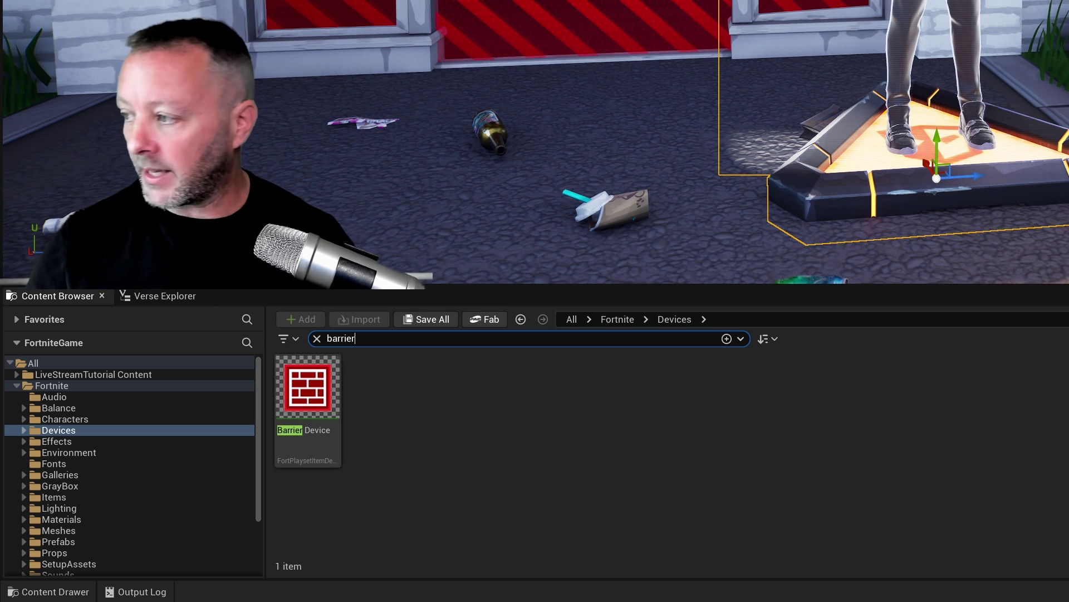
Step: Search the Devices folder for "condition" and for "trigger", and select the Trigger device
key("ctrl+a")
type("conditi")
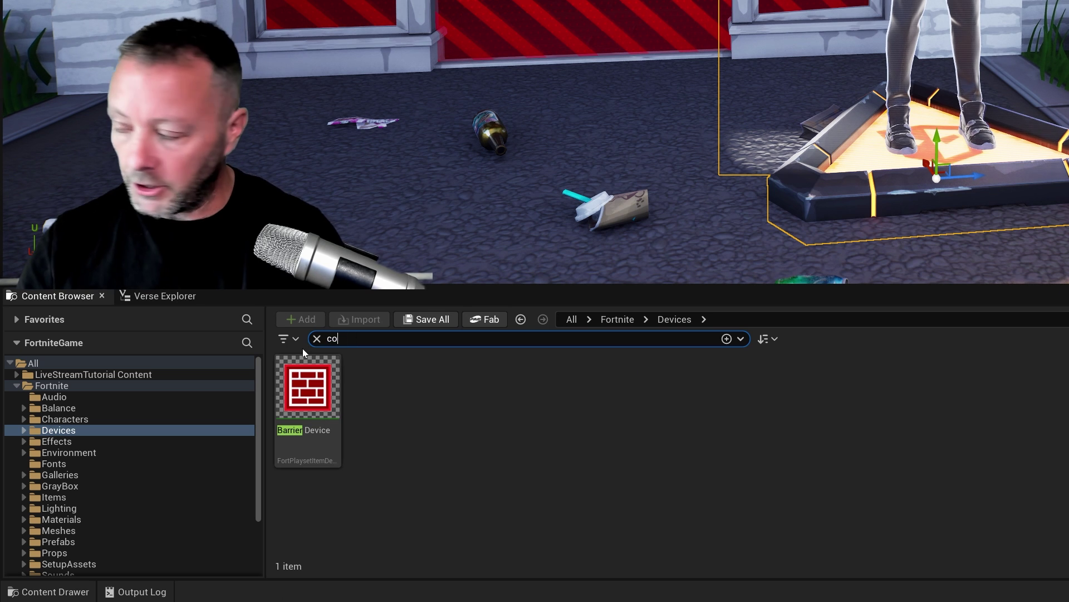
key("ctrl+a")
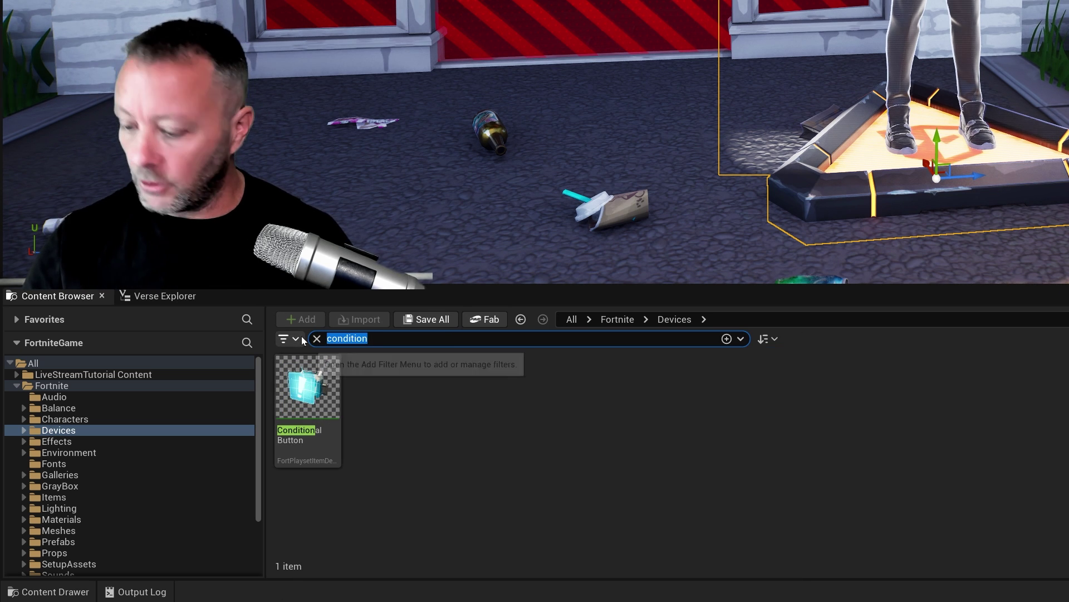
type("trigger")
left_click(575, 400)
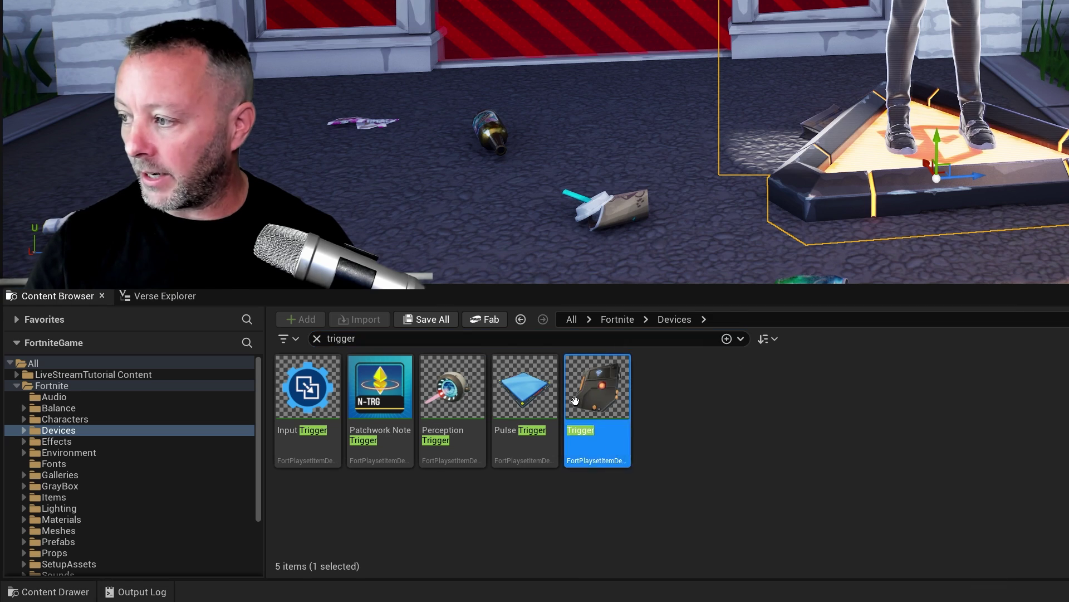
Step: Search the Devices folder for "item placer" and select the Item Placer device
key("ctrl+a")
type("it")
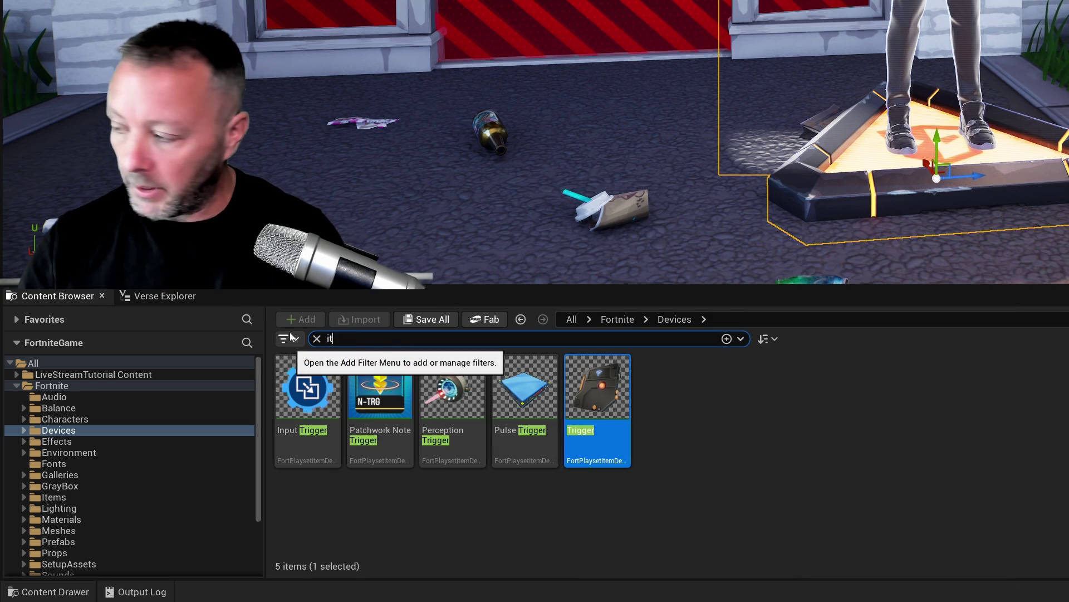
type("em placer")
key("Return")
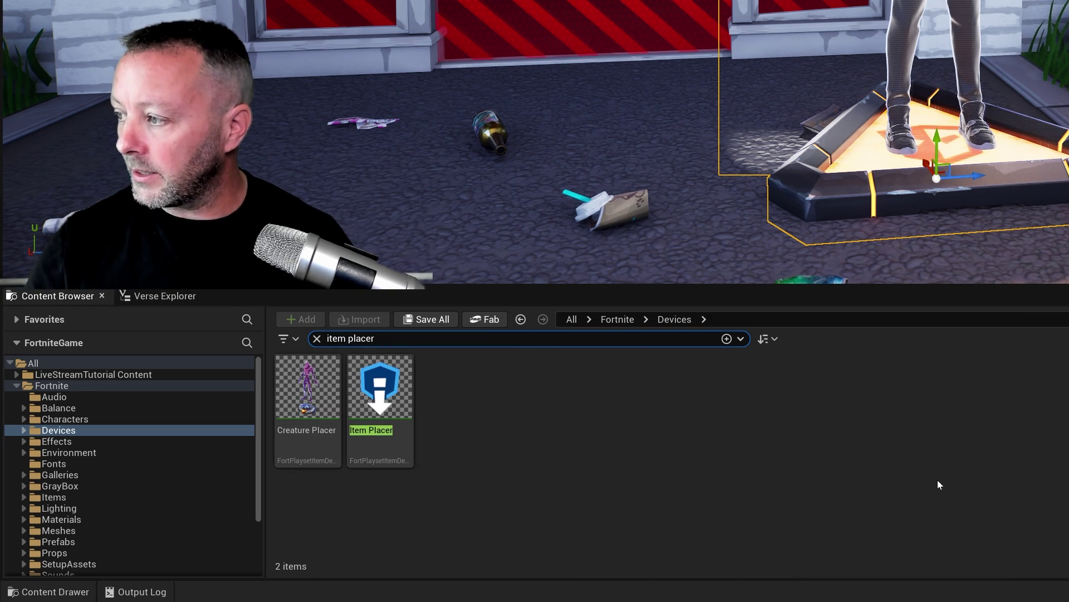
left_click(351, 429)
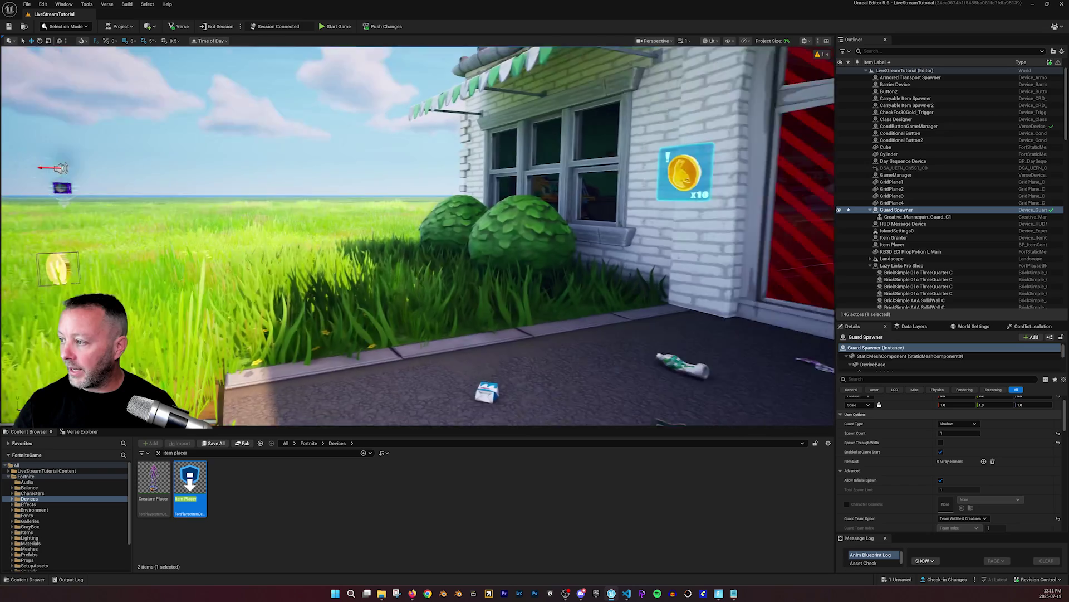
Step: Select the gold coin Item Placer in the grass, show its first Item List entry, and search its Item Definition choices for "gold"
key("w")
right_click_drag(304, 394, 240, 362)
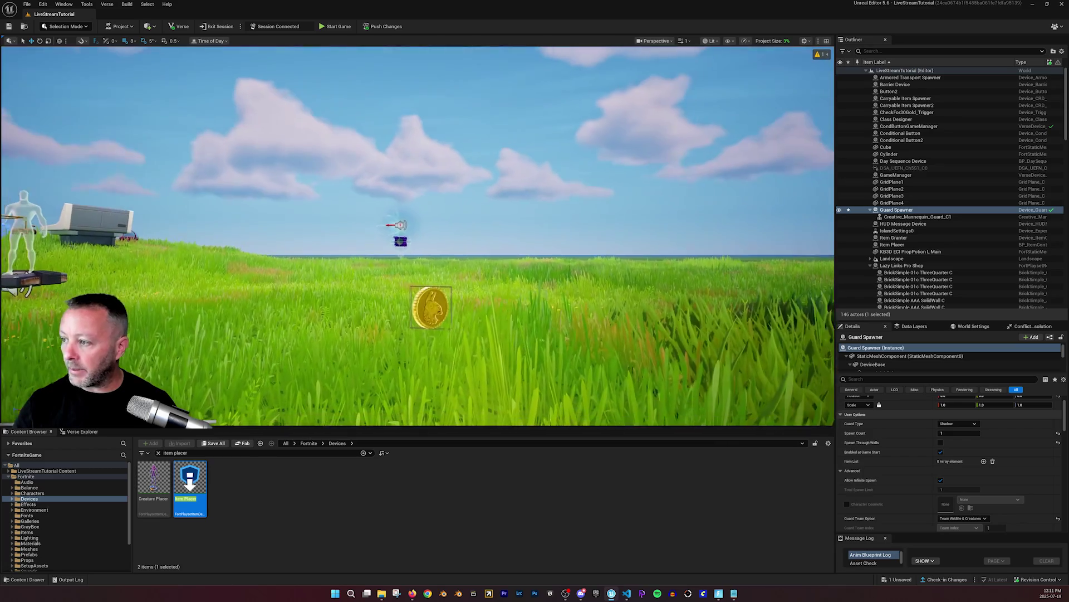
left_click(437, 302)
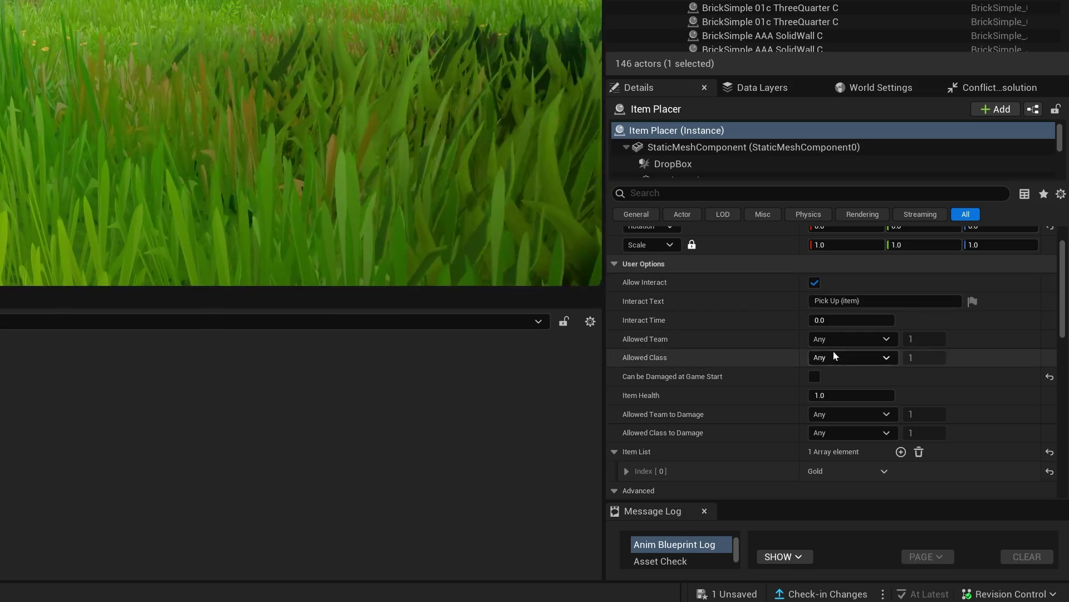
scroll(721, 390, "down", 3)
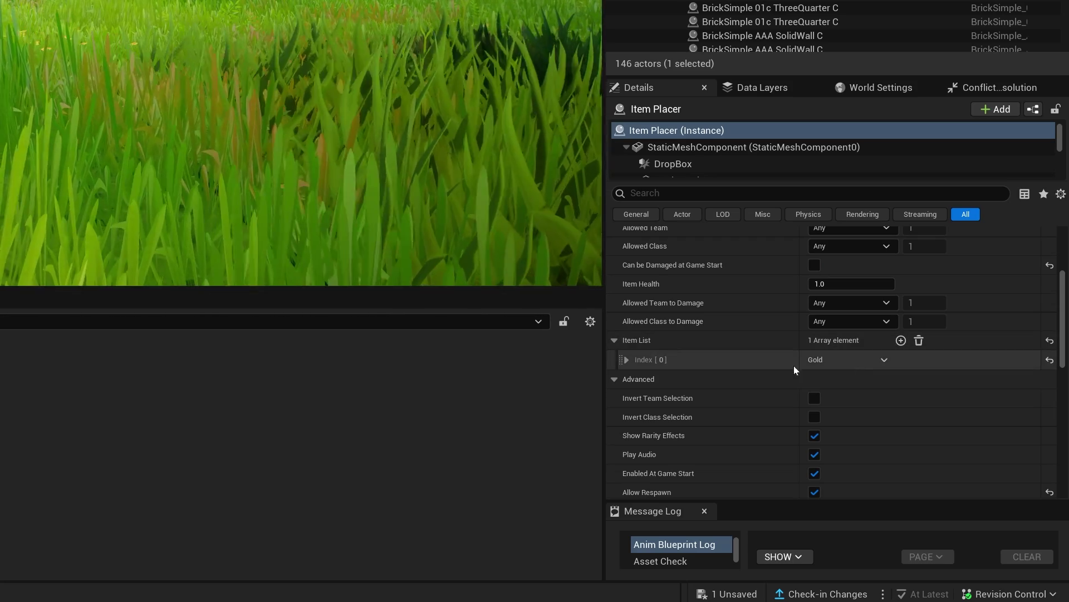
left_click(626, 359)
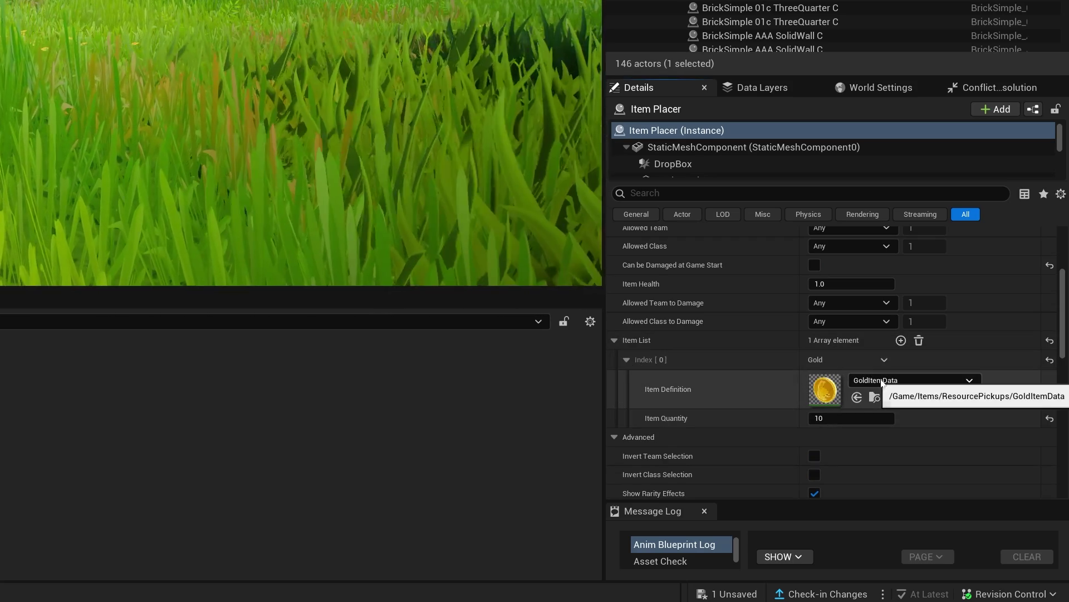
left_click(869, 381)
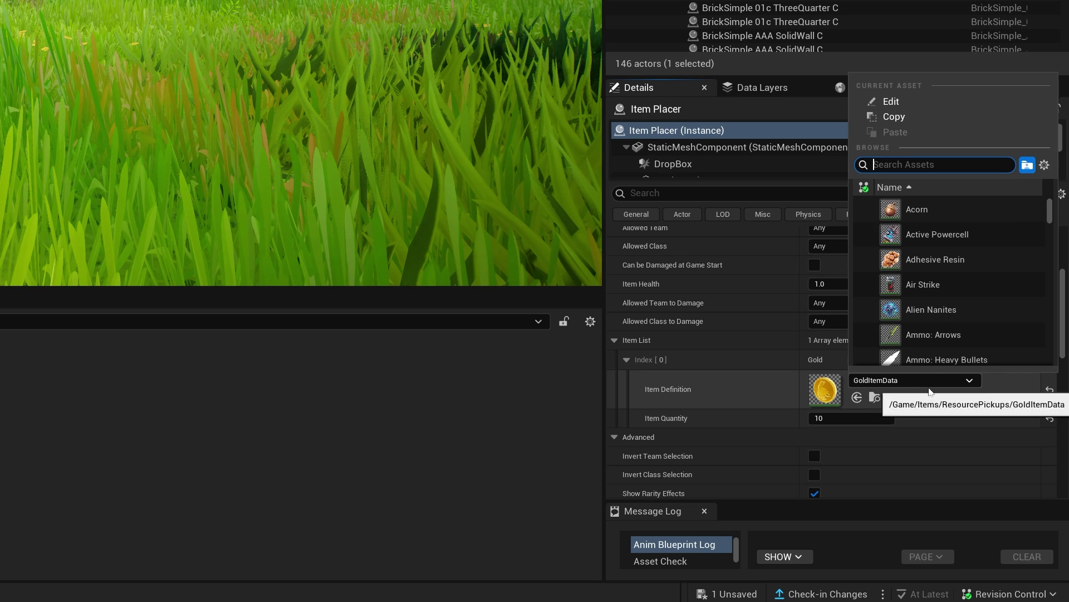
type("gold")
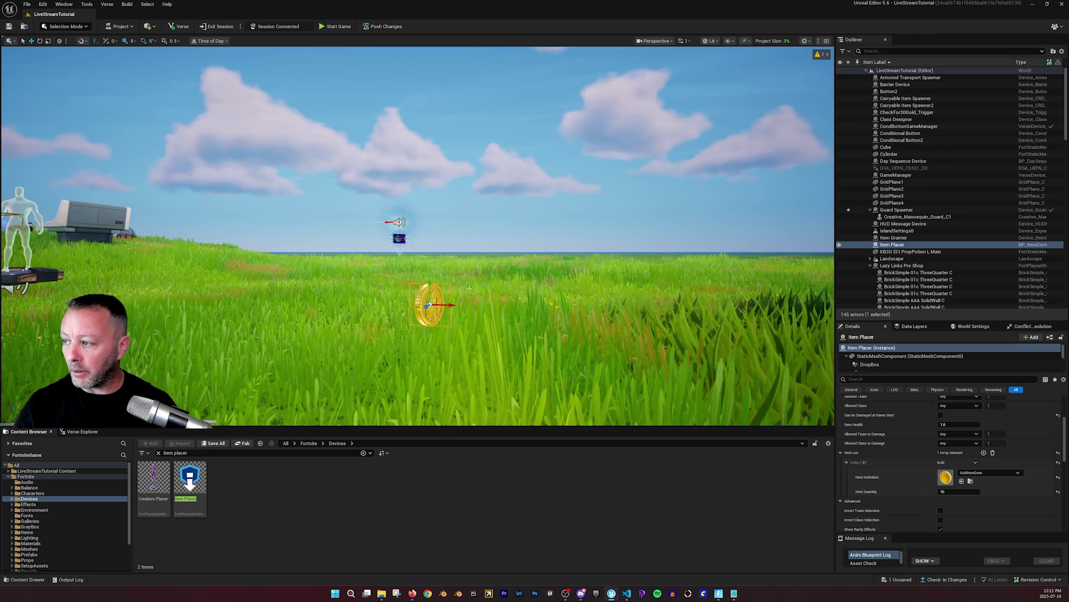
Step: Clear Key Item 1 on the gold coin Conditional Button beside the shop door and reassign its Item Definition to GoldItemData
right_click_drag(557, 312, 669, 295)
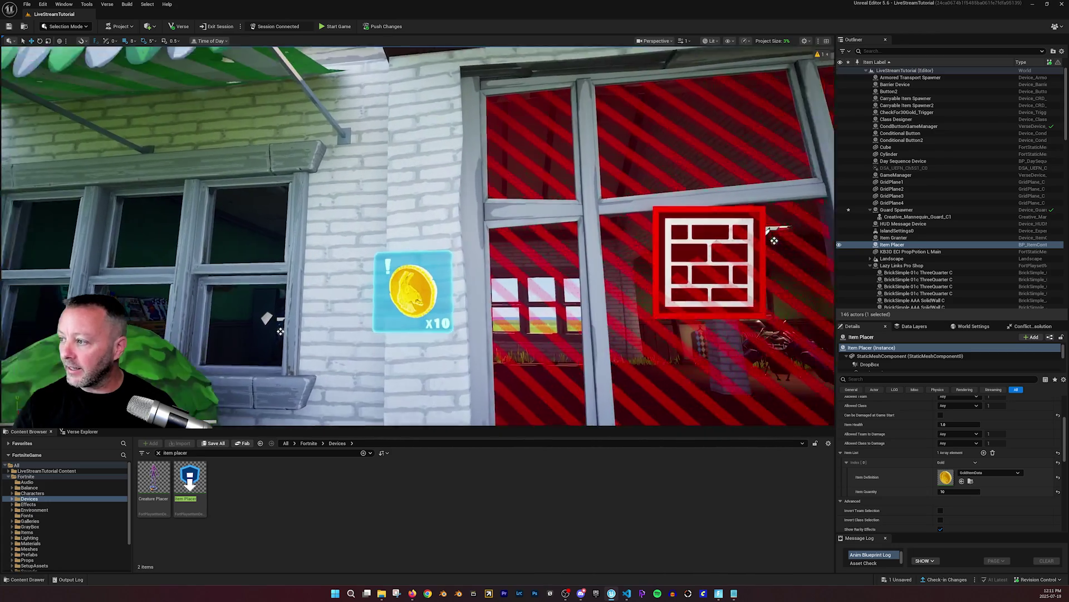
left_click(415, 303)
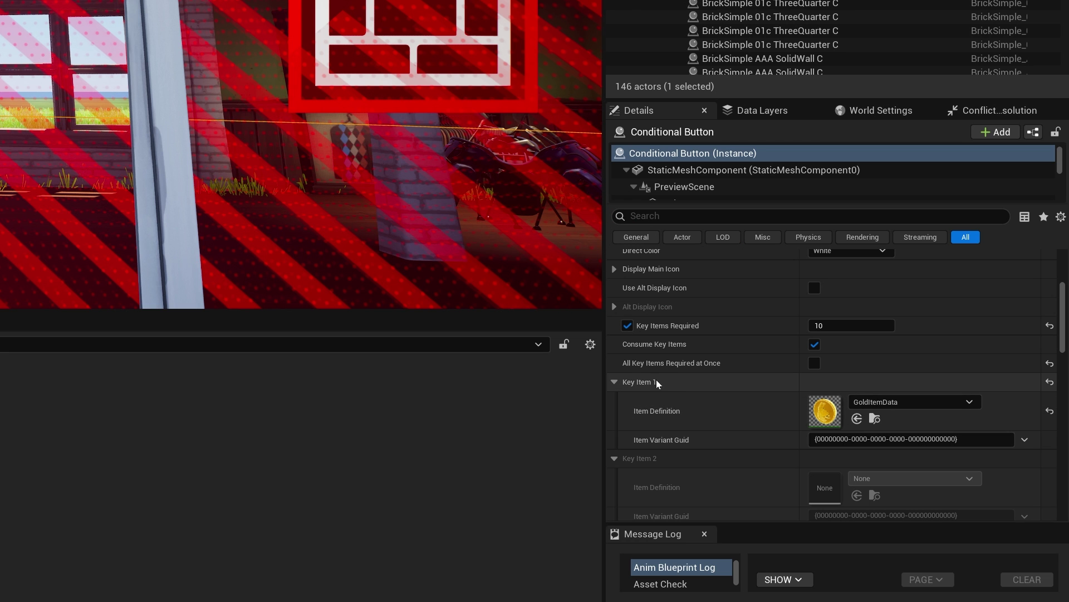
left_click(911, 403)
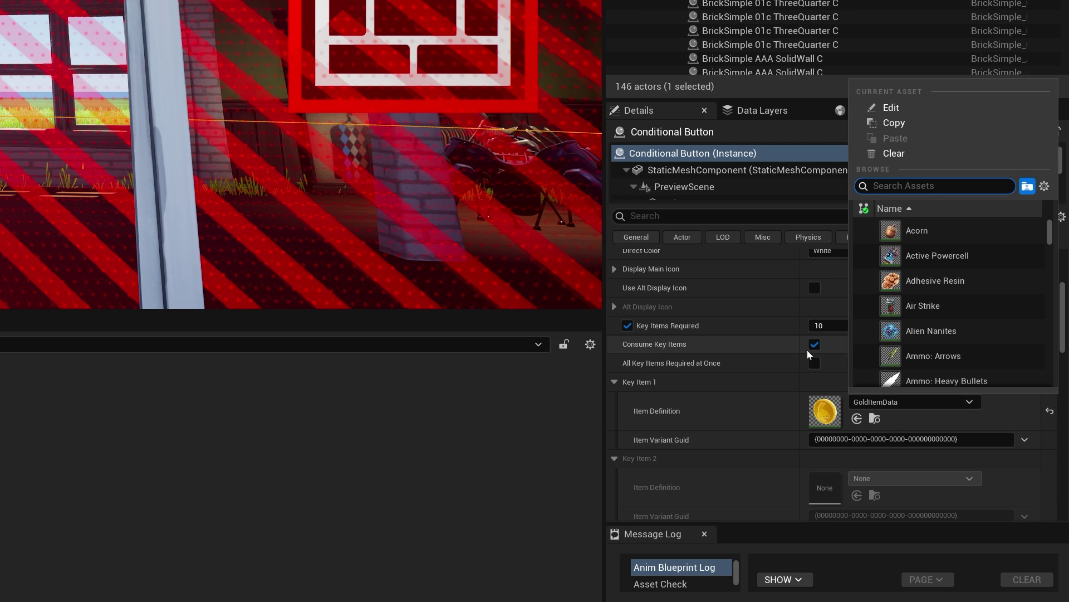
left_click(894, 150)
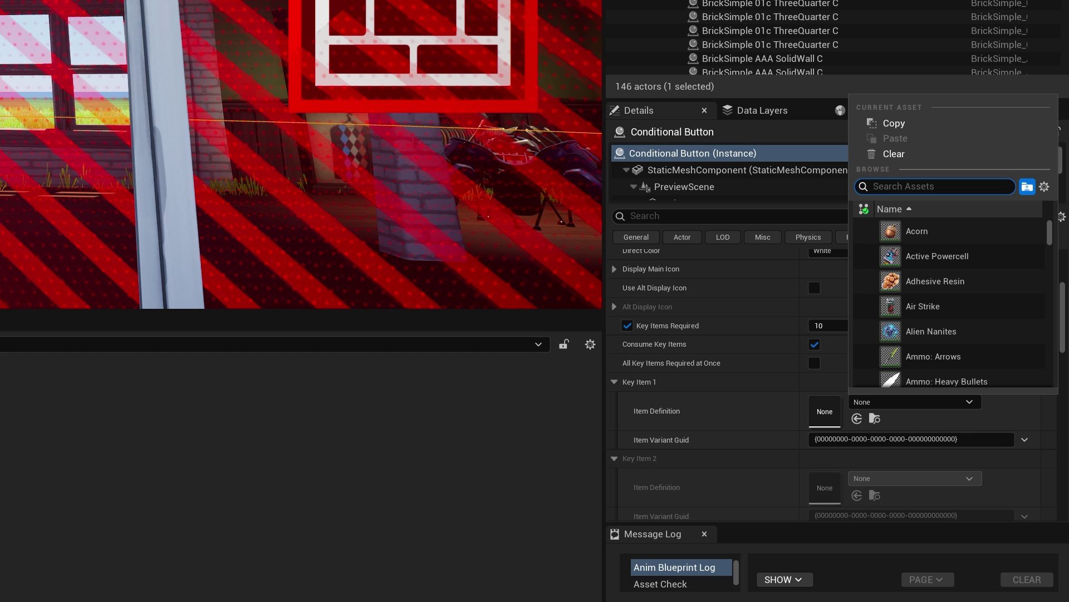
type("gold")
left_click(937, 246)
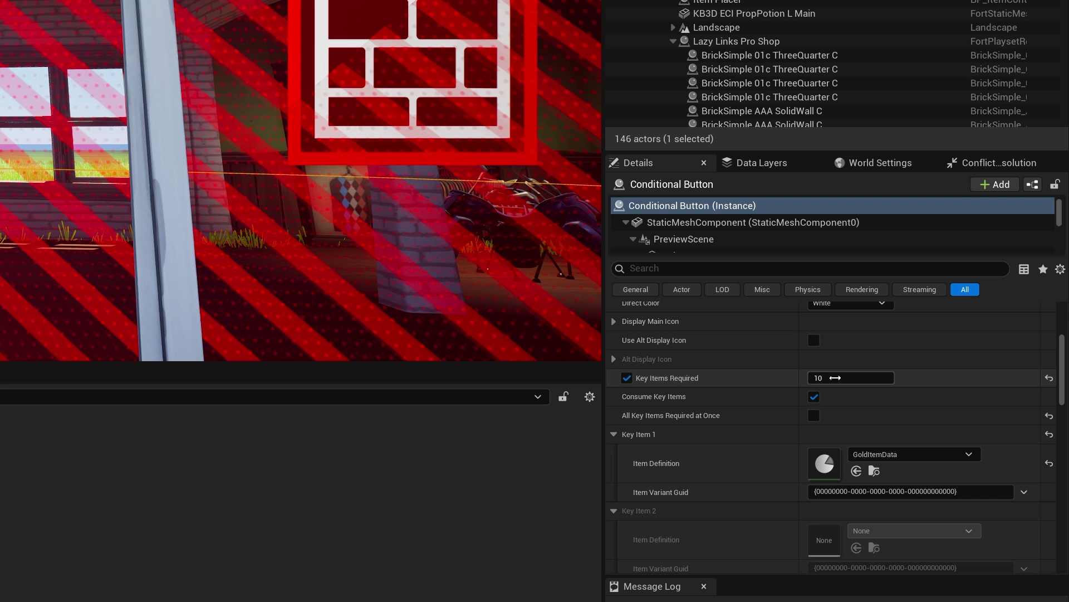
left_click(947, 434)
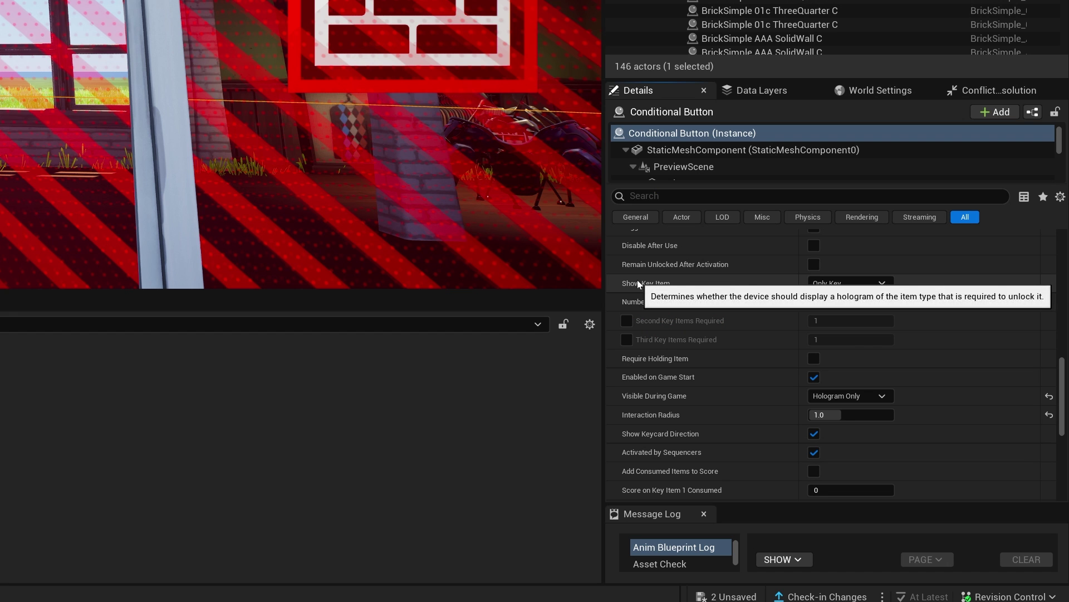
Step: Review the Show Key Item choices of the gold Conditional Button and set its Visible During Game option to Yes
left_click(836, 285)
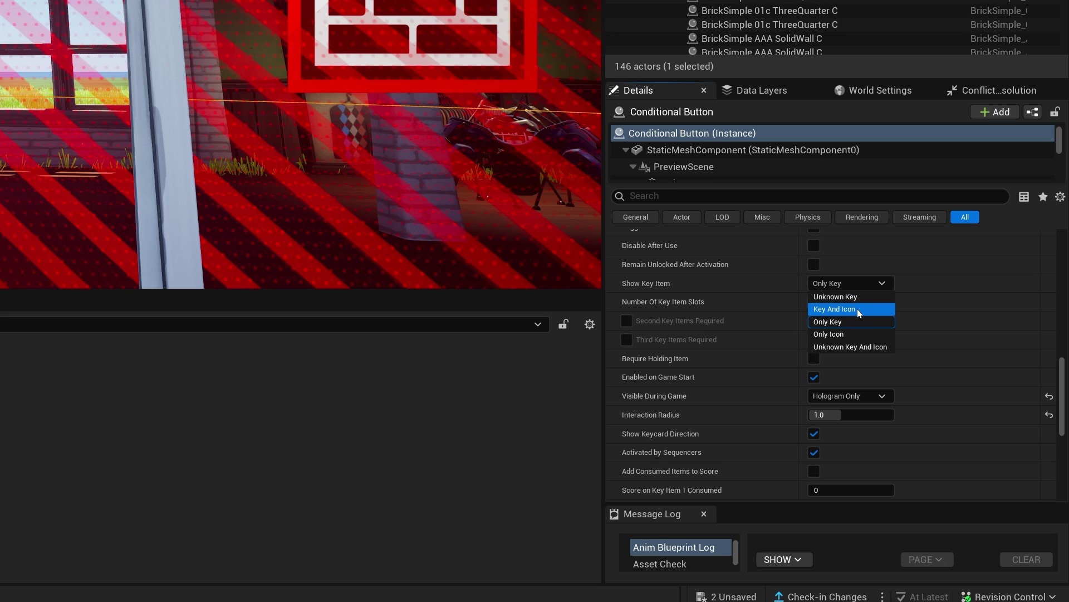
left_click(974, 282)
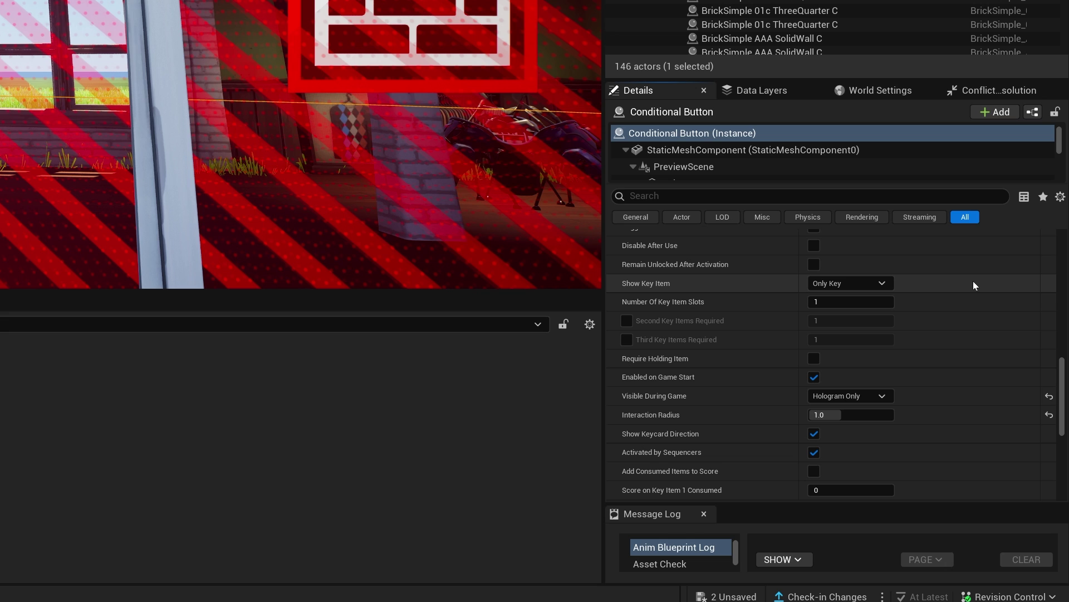
left_click(846, 393)
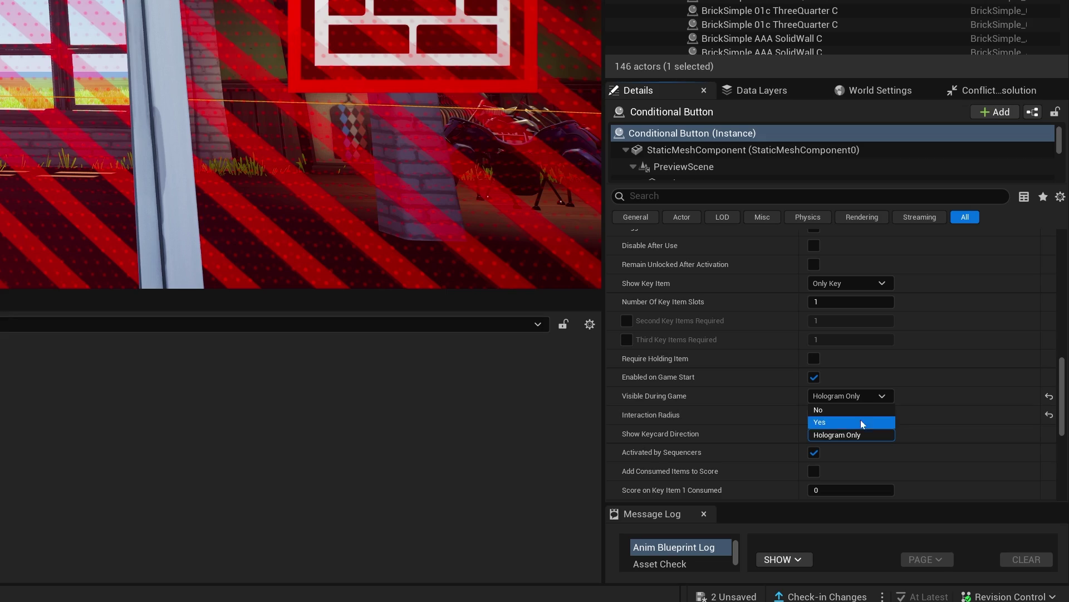
left_click(835, 422)
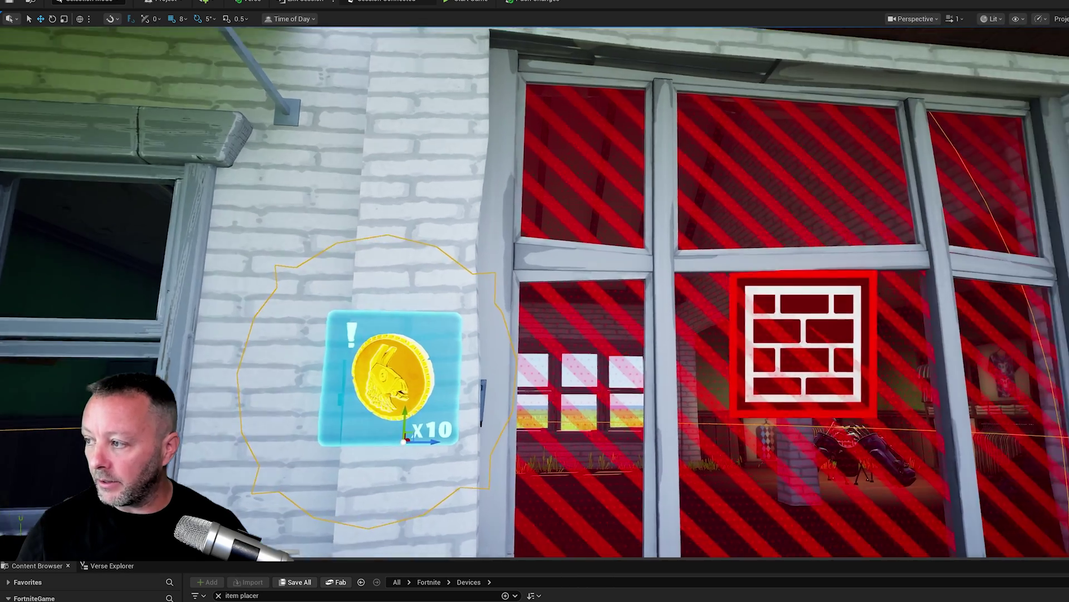
Step: Inspect the button device behind the coin hologram and set Visible During Game back to Hologram Only
right_click_drag(498, 417, 451, 416)
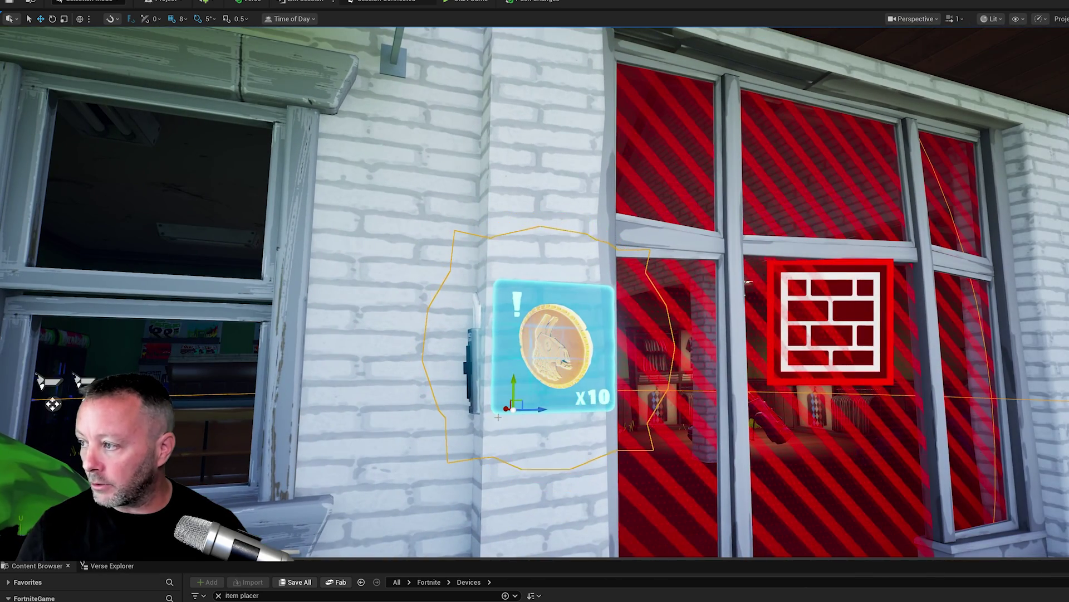
left_click_drag(506, 408, 543, 419)
right_click_drag(543, 418, 663, 437)
left_click_drag(620, 365, 497, 337)
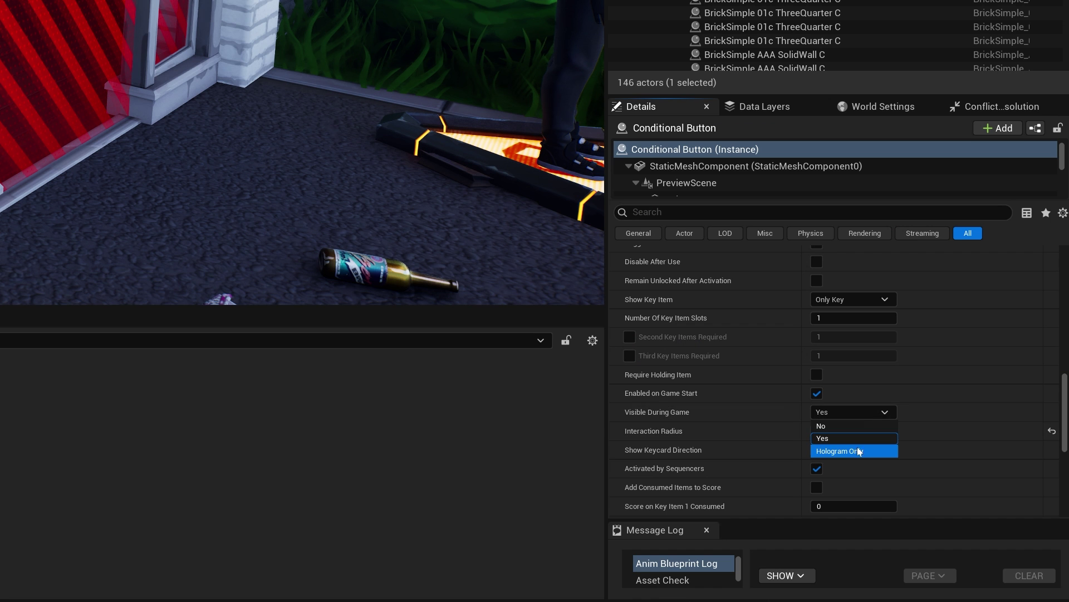
left_click(861, 452)
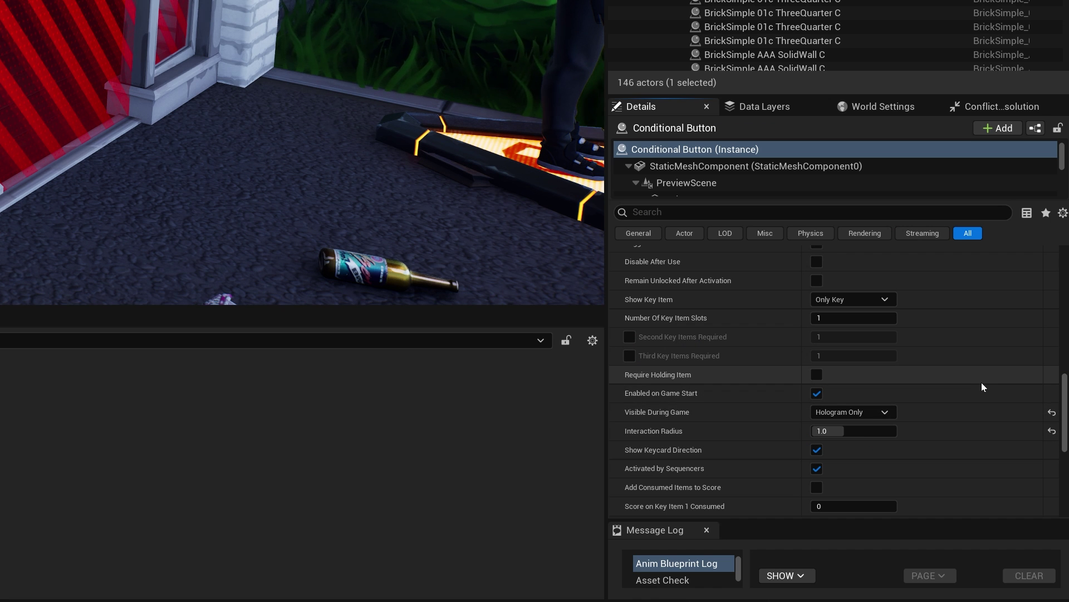
left_click(854, 431)
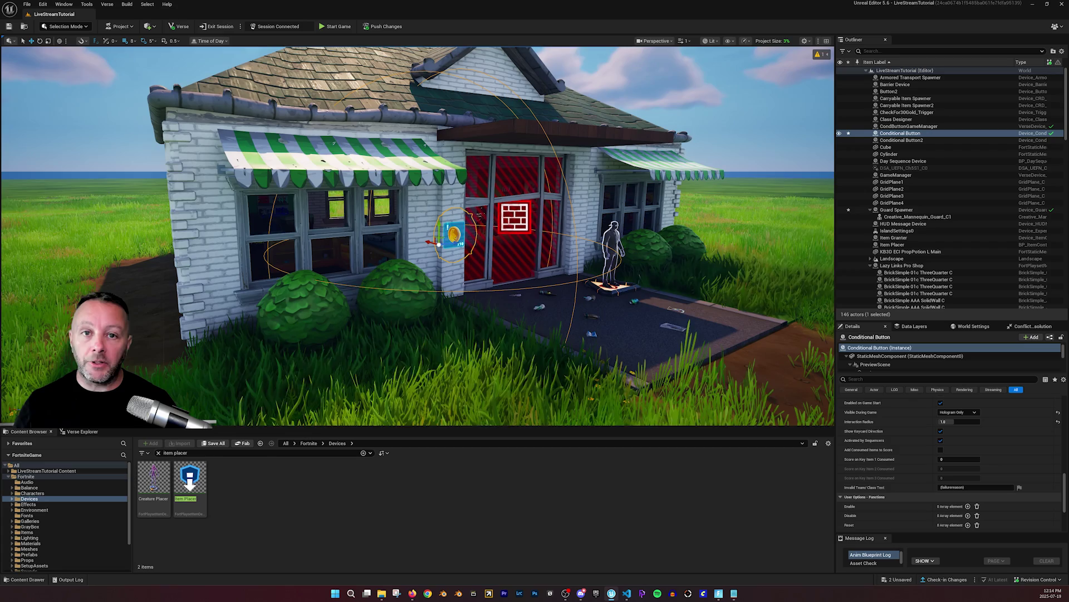
Step: Select the Guard Spawner beside the shop door and search the Devices folder for "guard"
right_click_drag(418, 236, 403, 236)
key("w")
right_click_drag(512, 261, 539, 265)
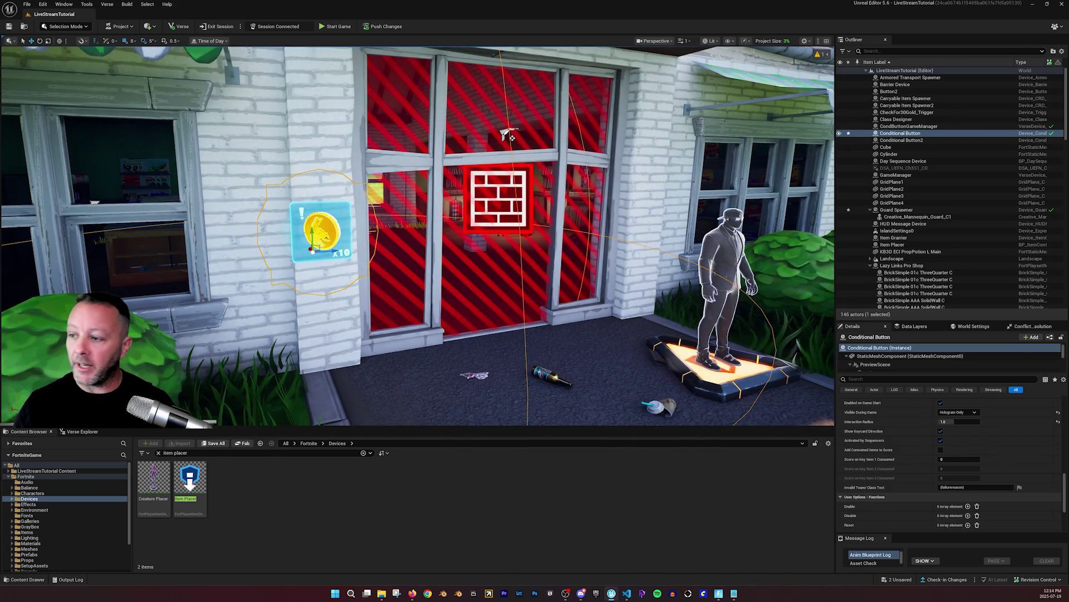
left_click(653, 342)
key("d")
right_click_drag(653, 342, 629, 347)
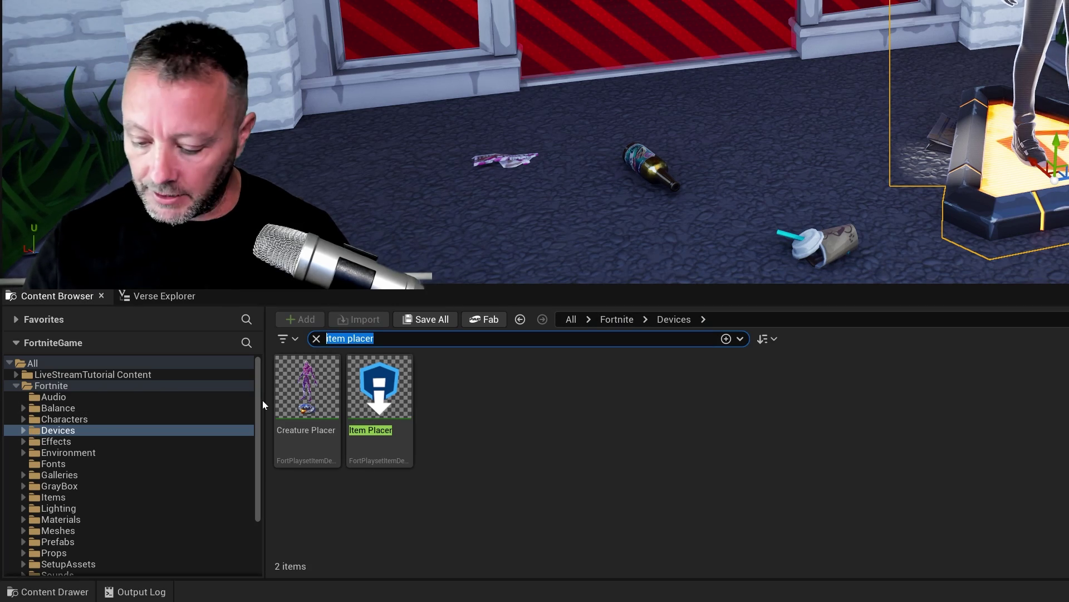
type("guard")
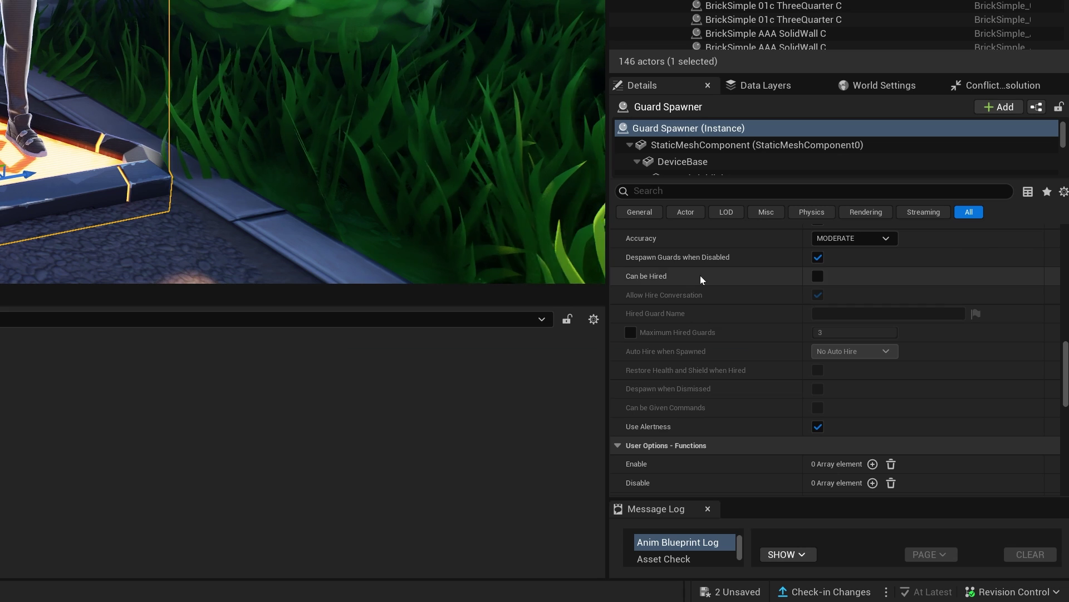
Step: Review the Guard Spawner's spawn, team and health options
scroll(767, 313, "up", 15)
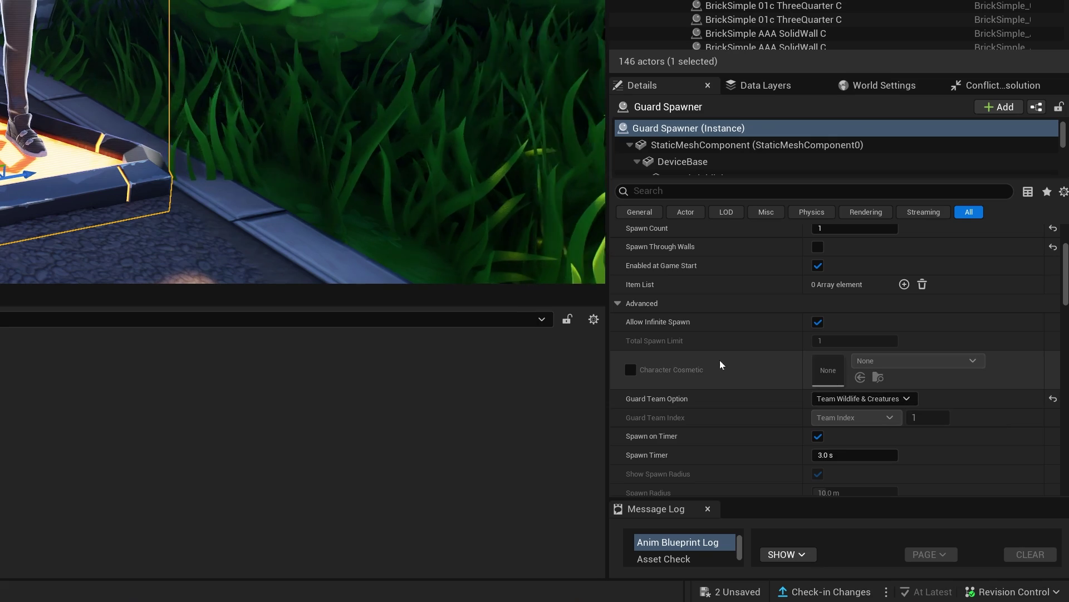
scroll(726, 364, "up", 3)
scroll(729, 367, "down", 1)
scroll(728, 370, "down", 10)
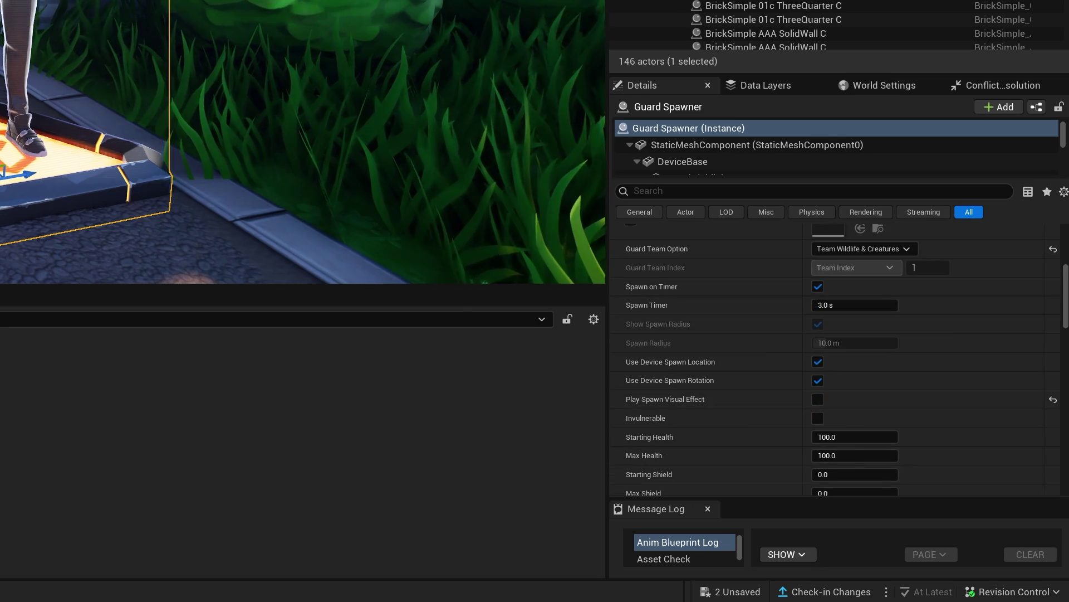
Step: Show the Combat Pistol entry in the Item Granter's Item List and select the pistol Conditional Button beside the console
right_click_drag(424, 183, 357, 189)
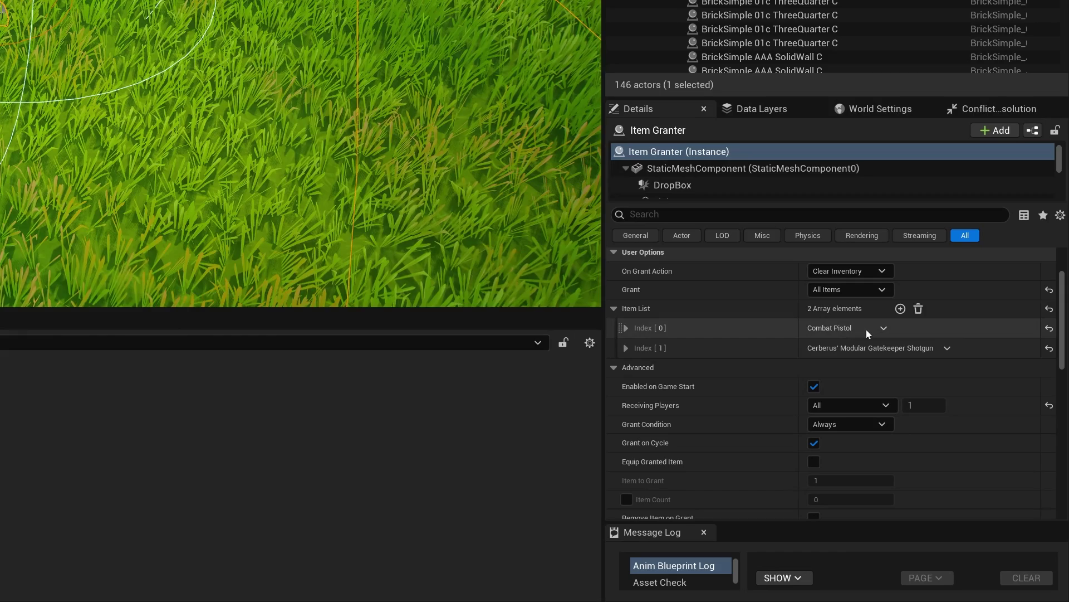
left_click(626, 328)
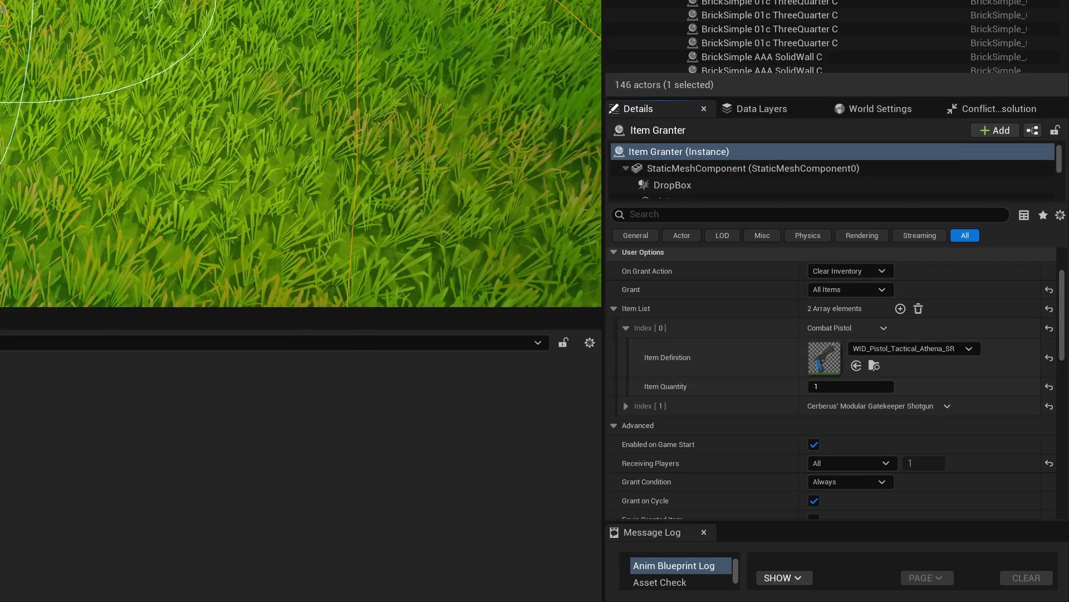
right_click_drag(412, 167, 420, 120)
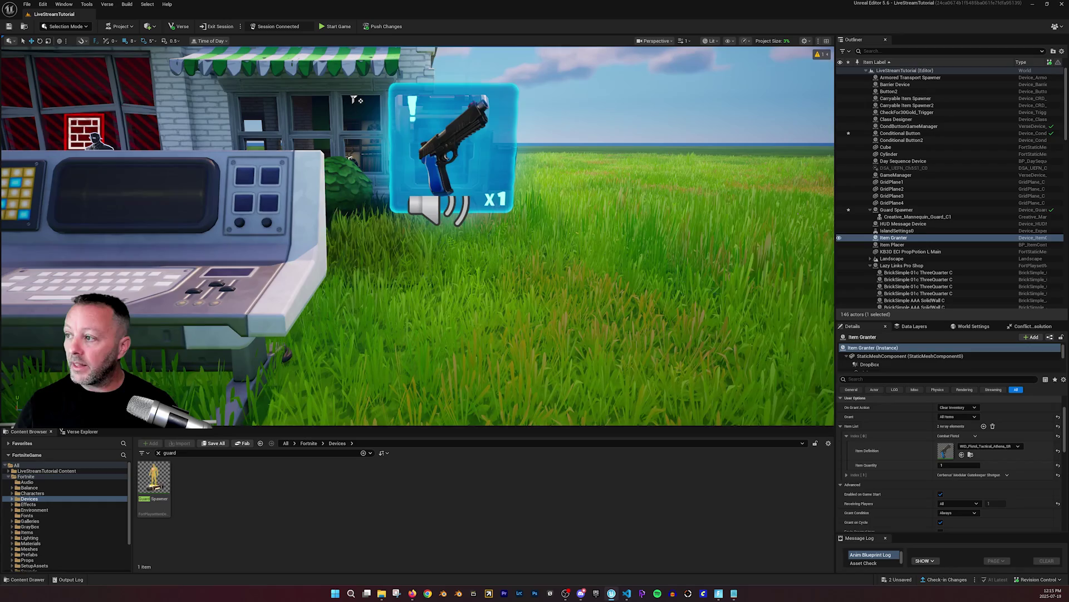
left_click(473, 161)
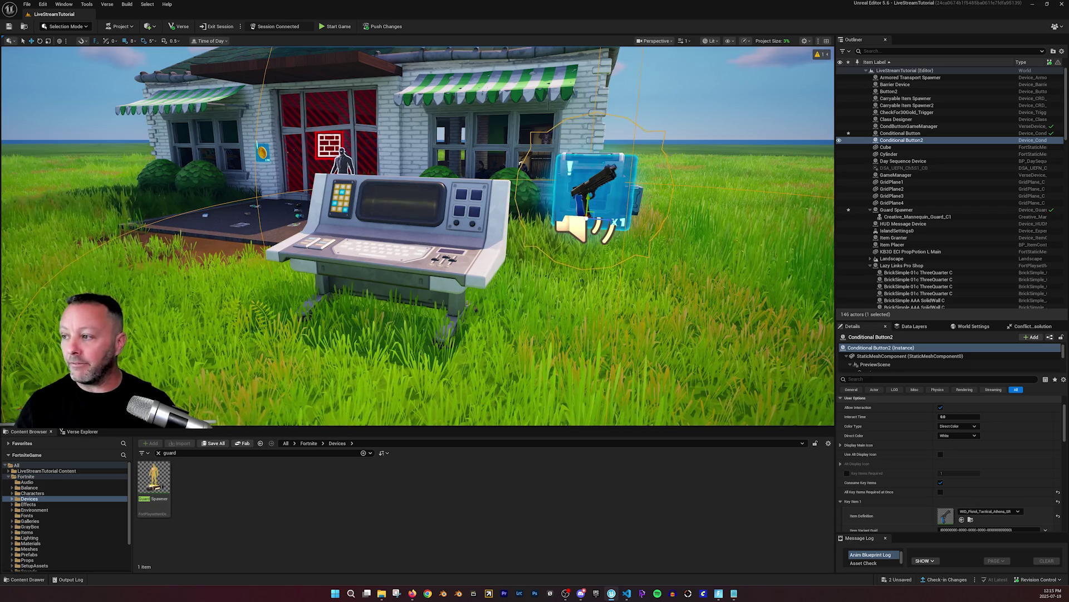
Step: Examine the pistol Conditional Button and its hologram beside the console from close up and from farther away
right_click_drag(417, 236, 396, 245)
key("w")
right_click_drag(602, 116, 535, 141)
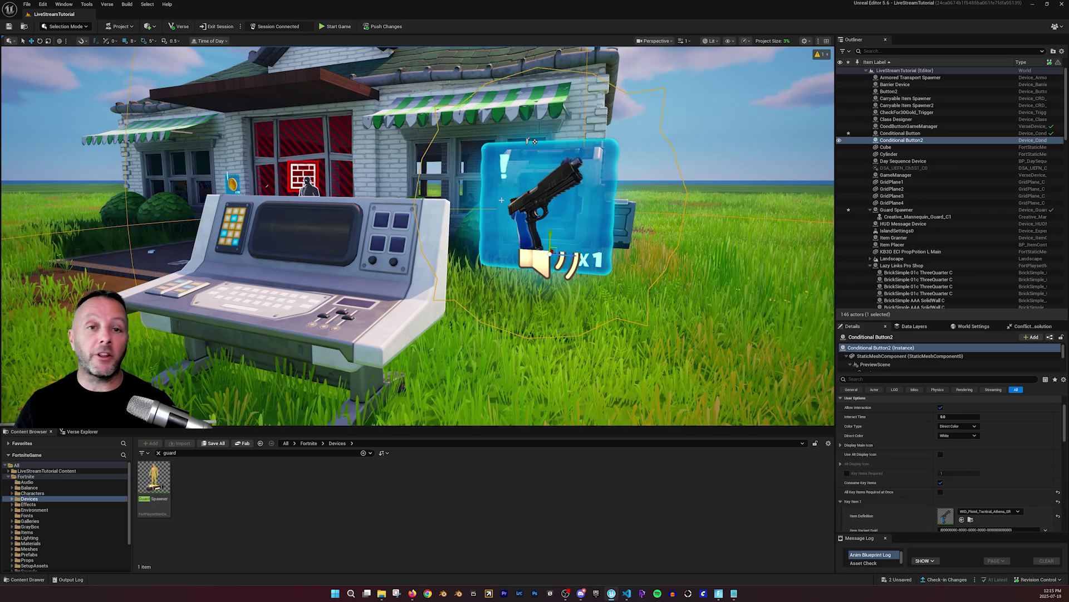
key("w")
right_click_drag(500, 201, 396, 208)
right_click_drag(440, 145, 535, 163)
key("s")
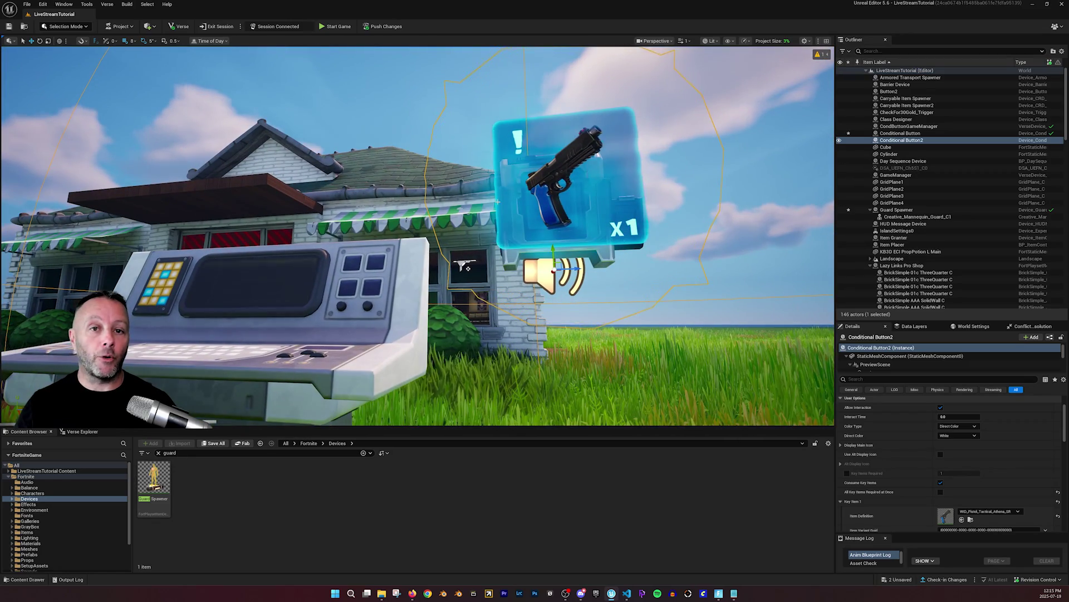
key("s")
right_click_drag(478, 209, 471, 290)
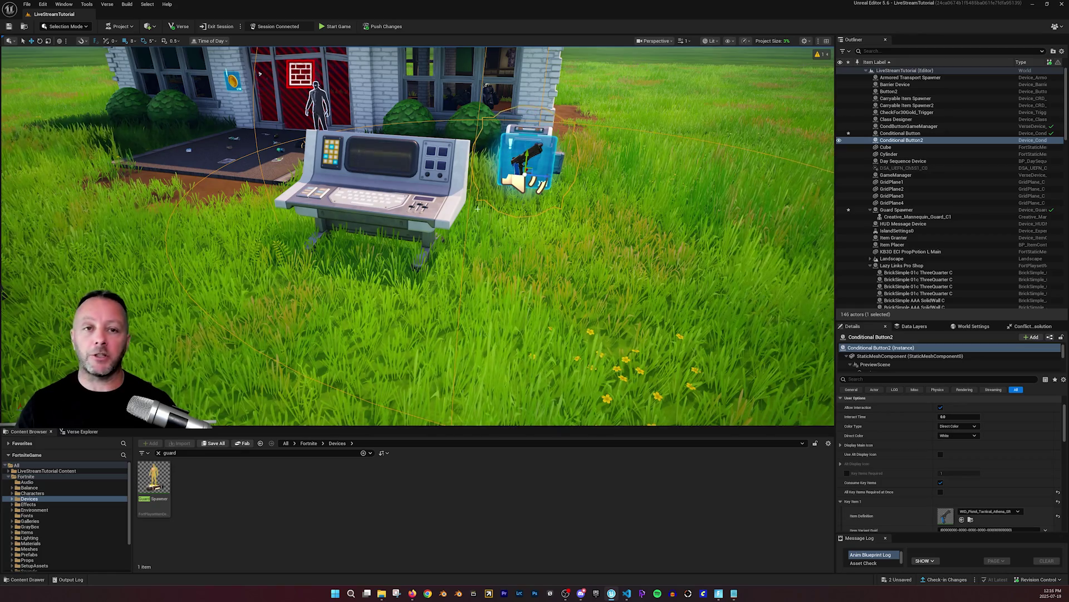
Step: Select the CondButtonGameManager console and review the devices assigned to its Verse properties
left_click(388, 189)
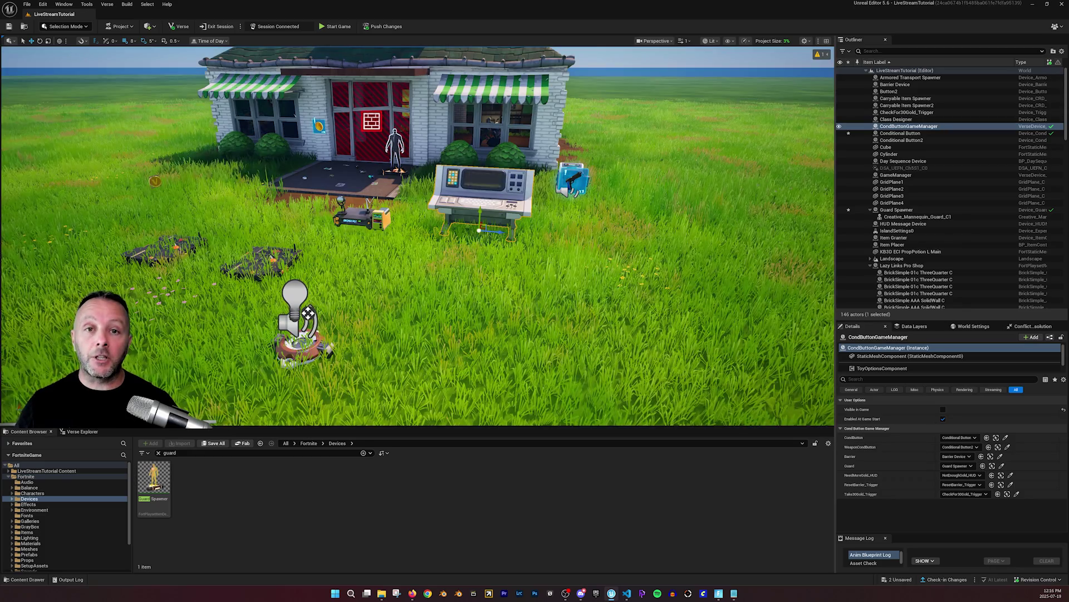
key("d")
right_click_drag(454, 325, 454, 326)
key("a")
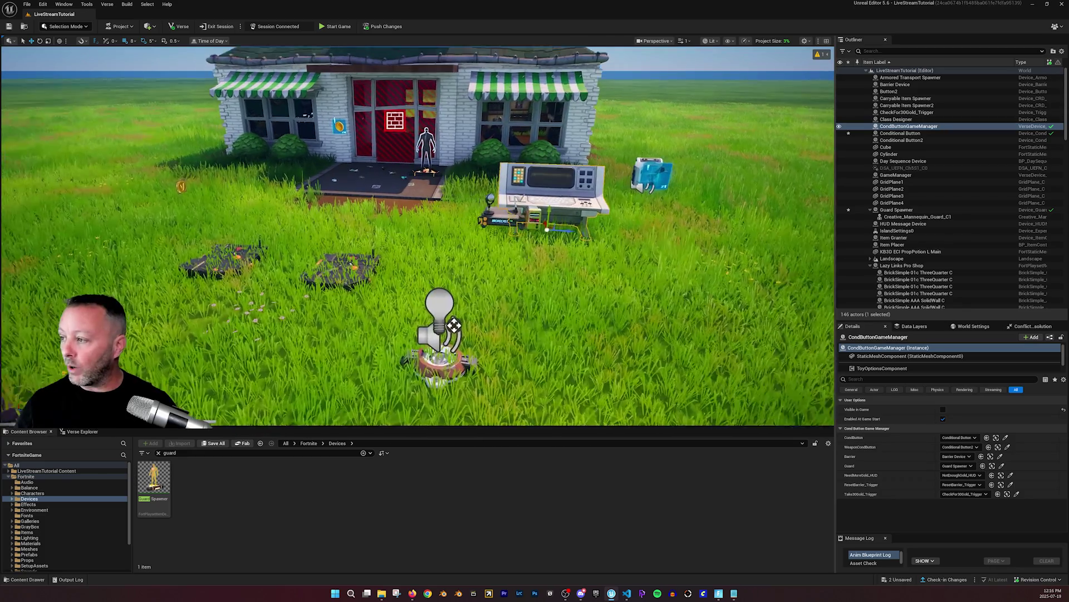
right_click_drag(427, 149, 428, 149)
key("w")
Step: Select the NotEnoughGold_HUD message device in front of the console and review its message options
left_click(561, 214)
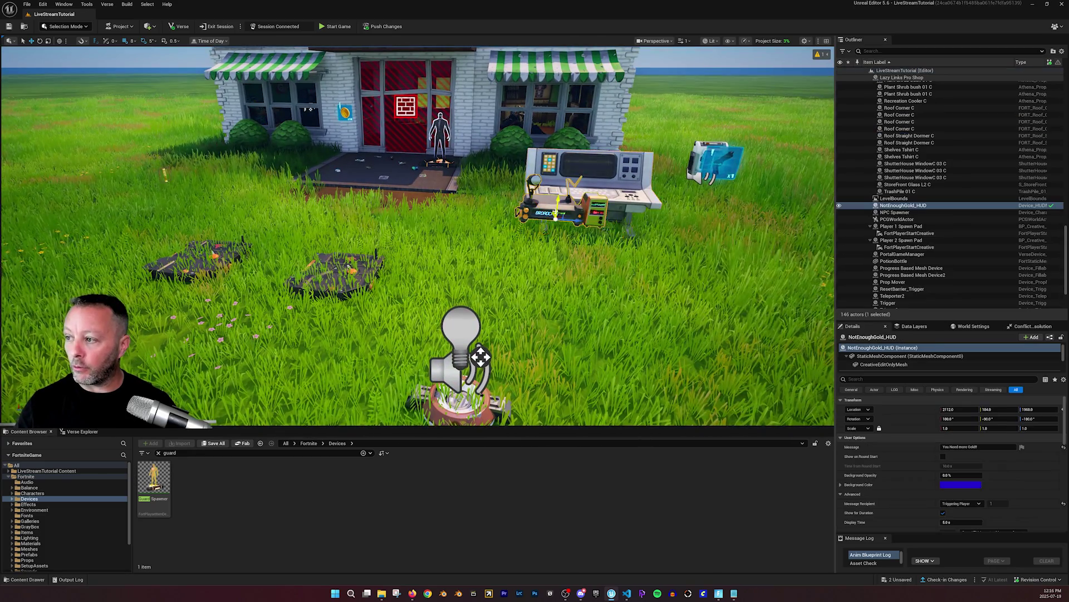
key("d")
right_click_drag(561, 214, 489, 213)
right_click_drag(576, 193, 575, 193)
key("d")
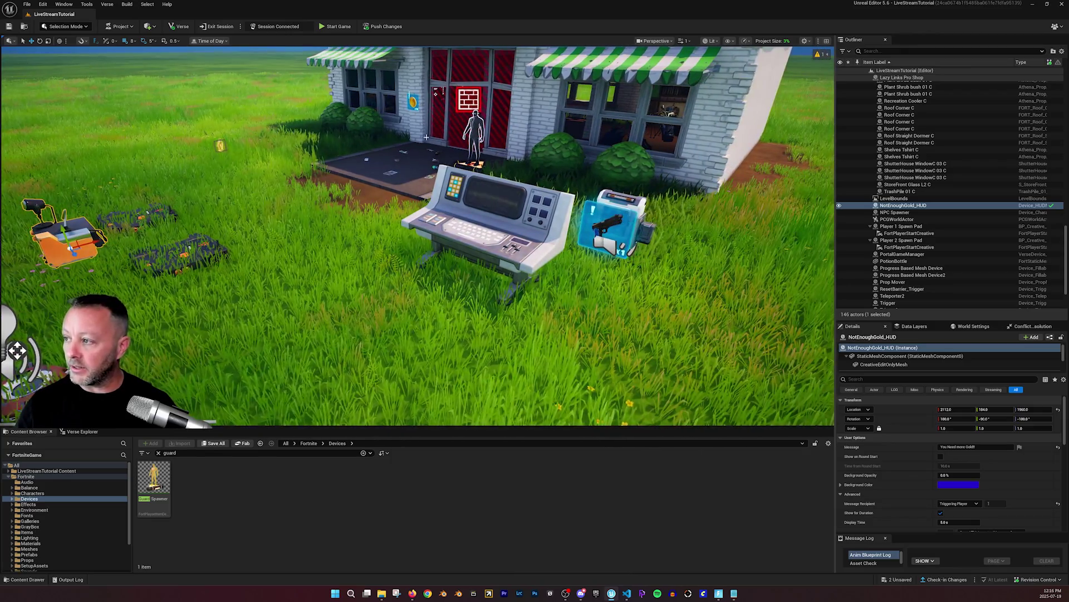
Step: Select the Player 2 Spawn Pad in the grass and look over the path from it to the shop door
key("a")
right_click_drag(426, 137, 358, 194)
key("w")
left_click(504, 220)
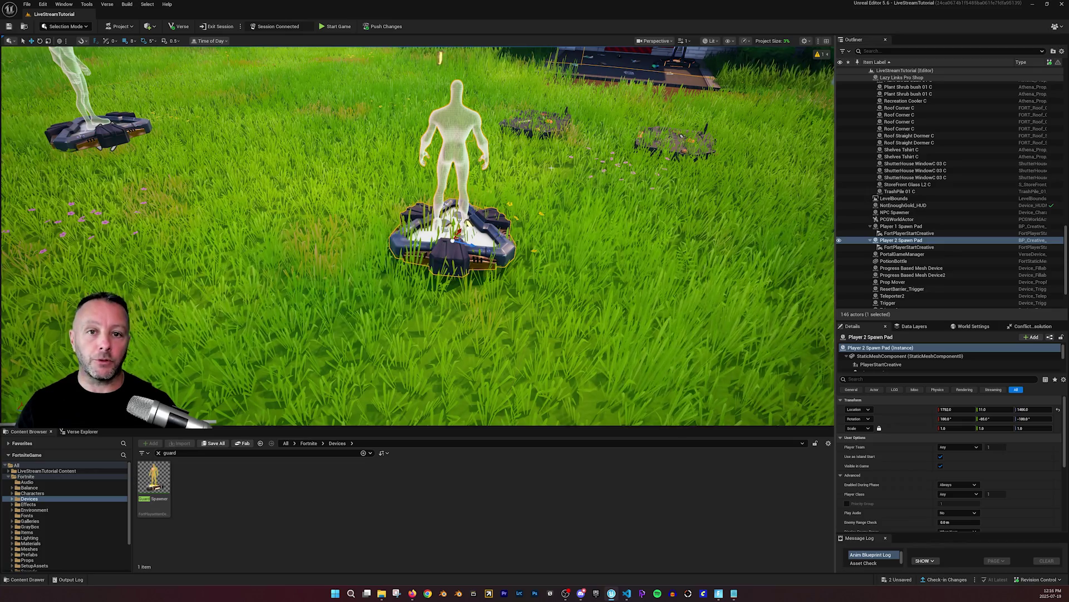
key("s")
mouse_move(528, 169)
right_mouse_down()
mouse_move(528, 142)
mouse_move(529, 170)
mouse_move(541, 159)
right_mouse_up()
key("w")
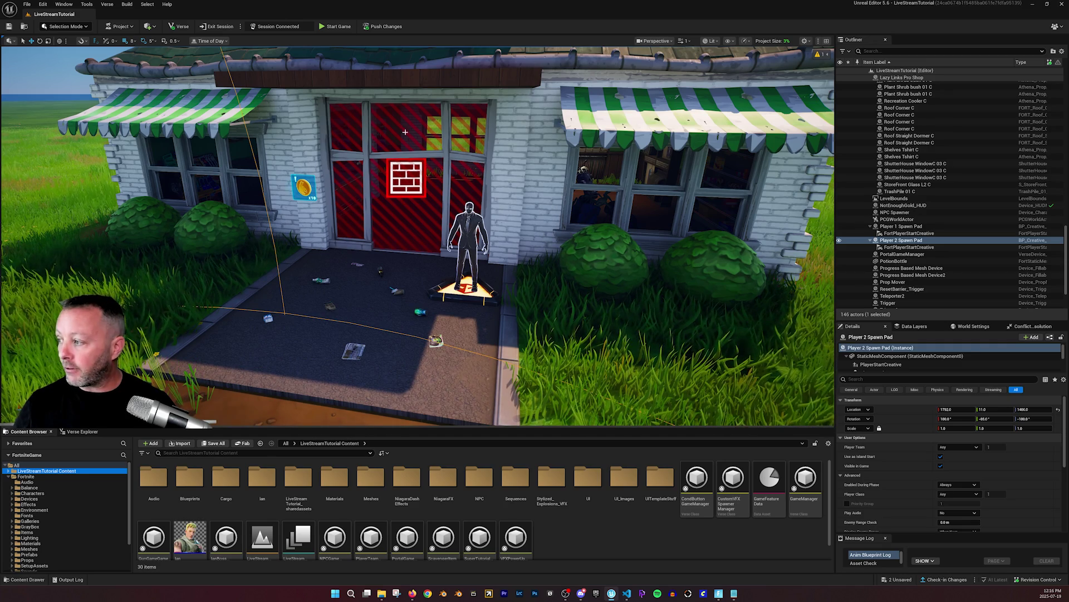
Step: Show the Verse Explorer and draft a Verse Device script named MyDevice in the Content folder, cancelling before creation
left_click(105, 4)
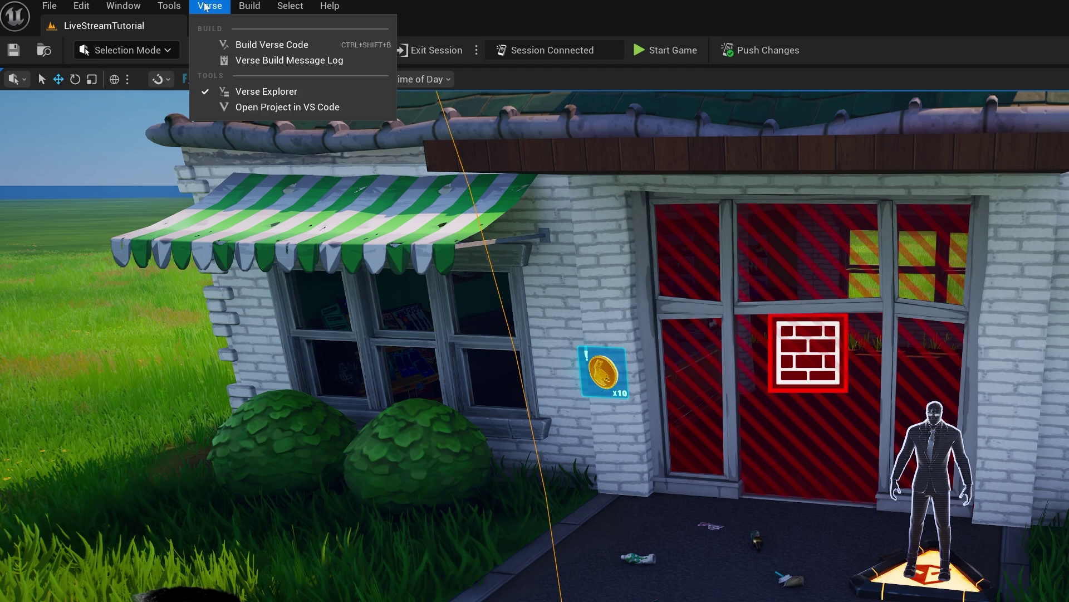
left_click(267, 91)
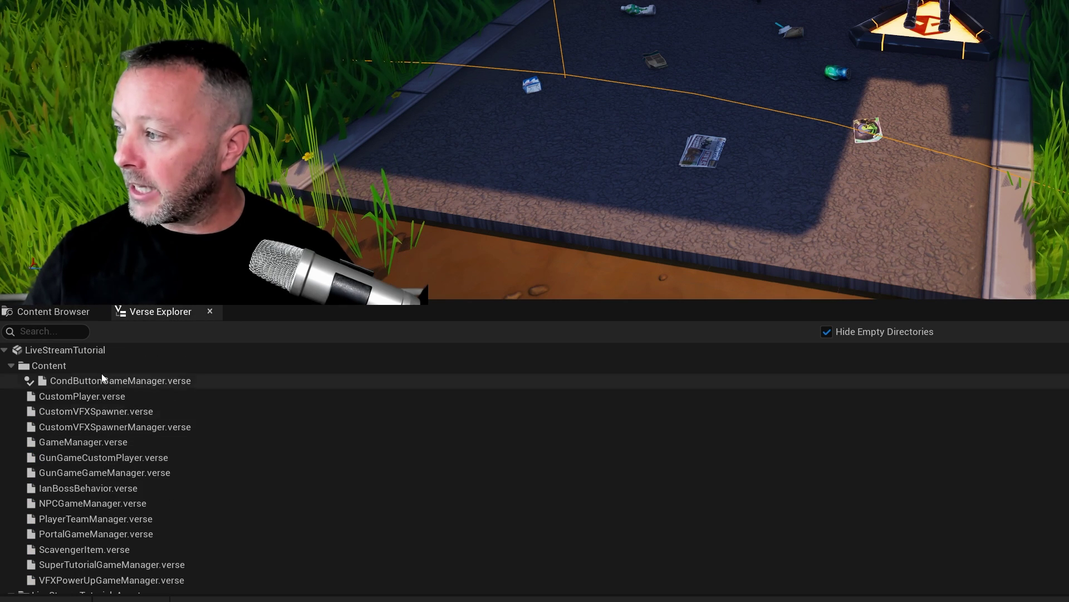
right_click(62, 363)
left_click(121, 393)
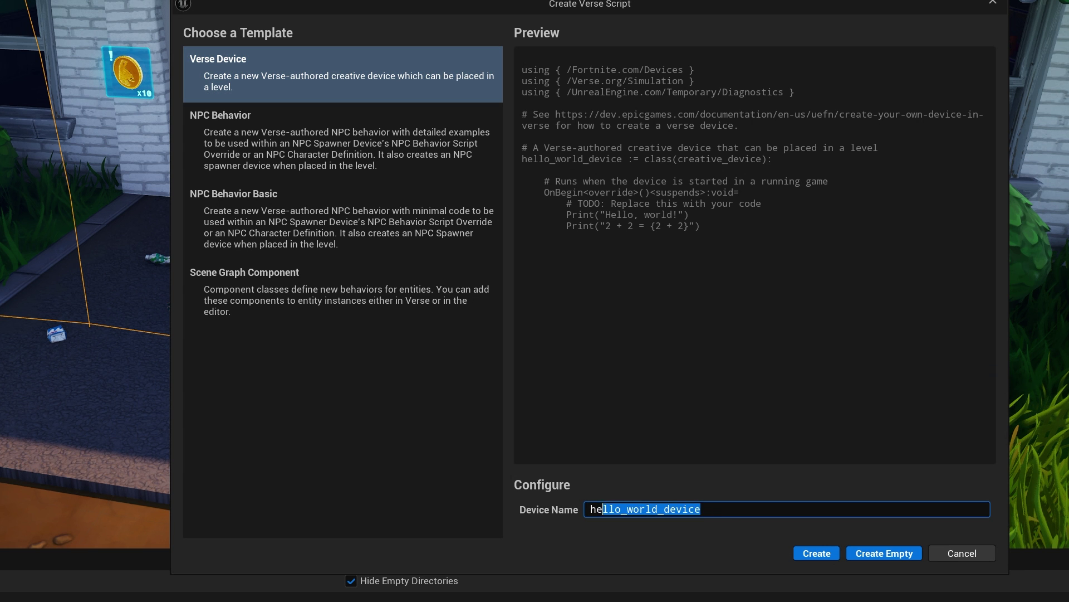
type("MyDevice")
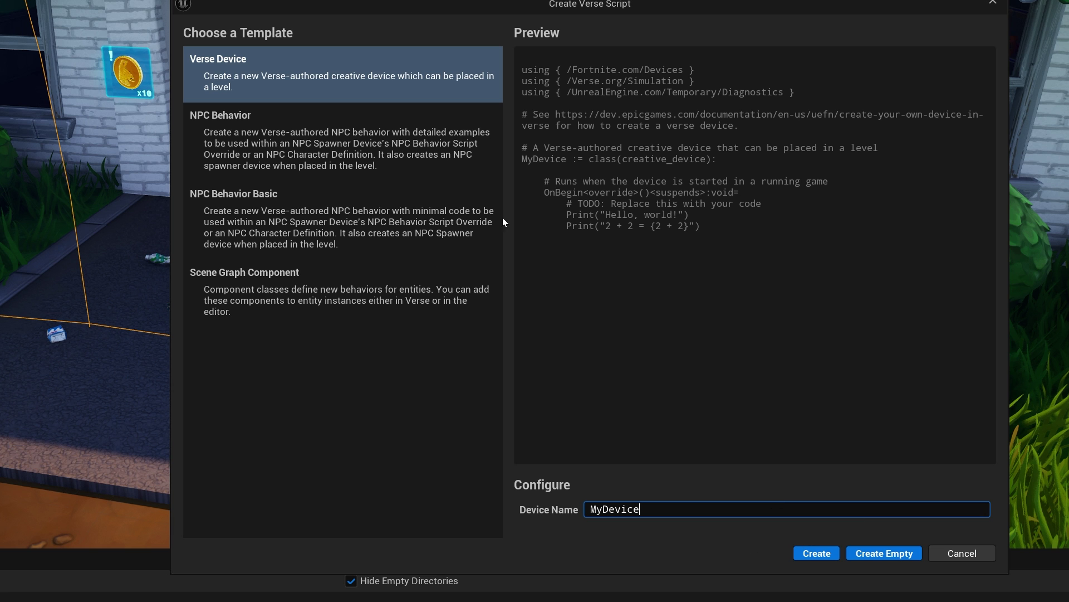
left_click(947, 553)
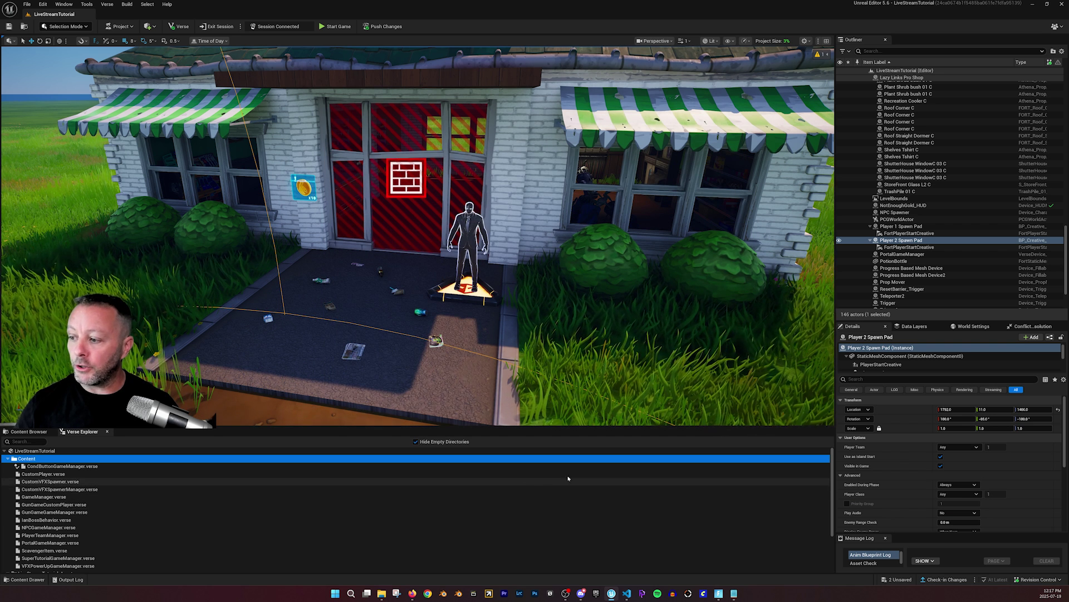
Step: Switch to Visual Studio Code and highlight the three using statements in CondButtonGameManager.verse
key("alt+Tab")
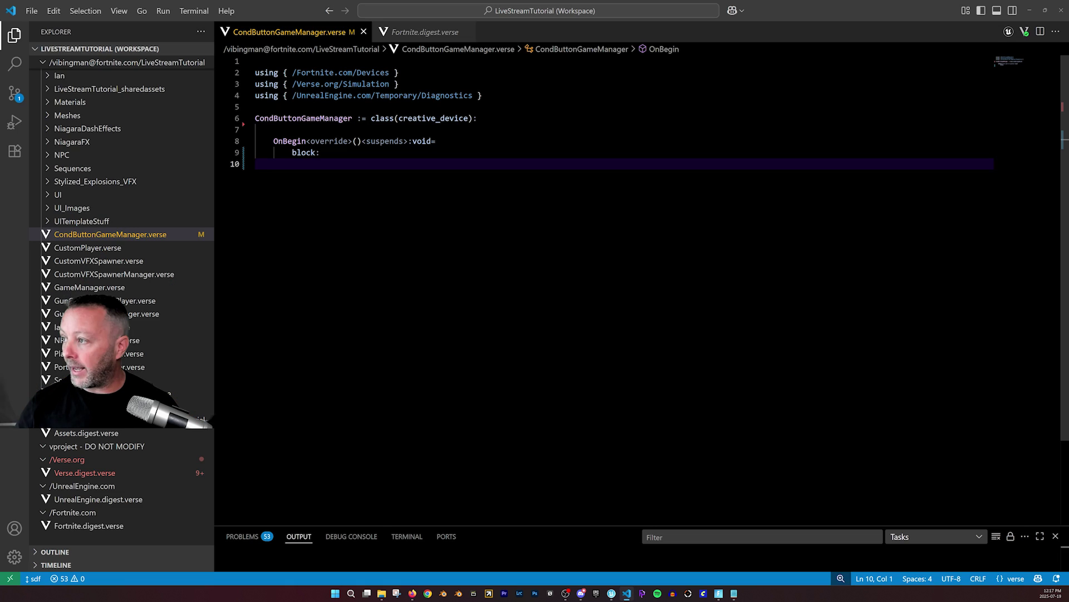
key("shift+Up")
key("shift+Up")
key("shift+Up")
key("shift+Up")
key("shift+Up")
key("shift+Up")
key("shift+Up")
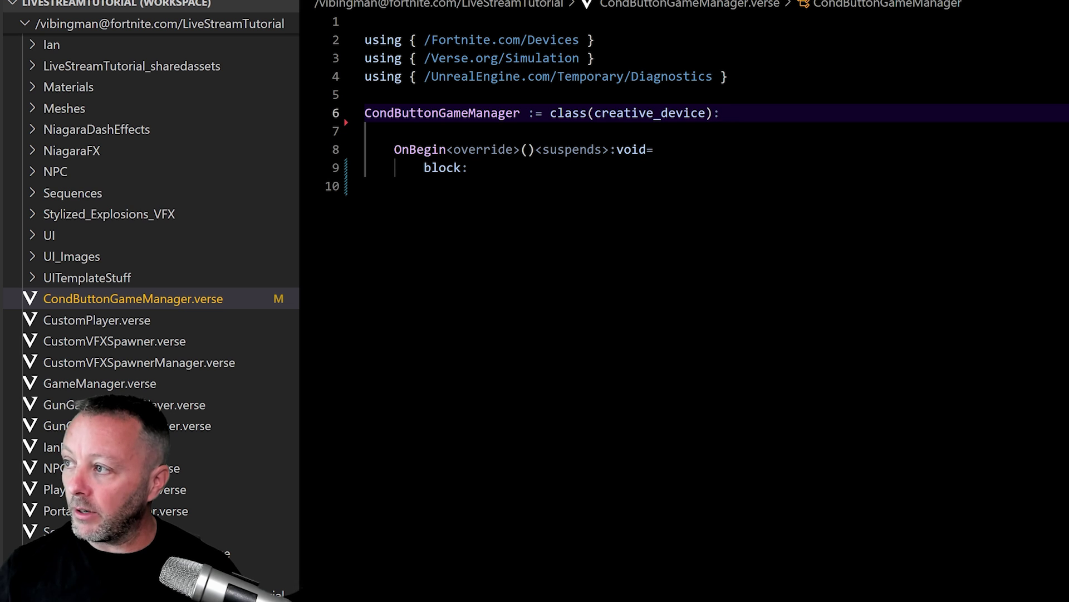
left_click_drag(728, 76, 365, 40)
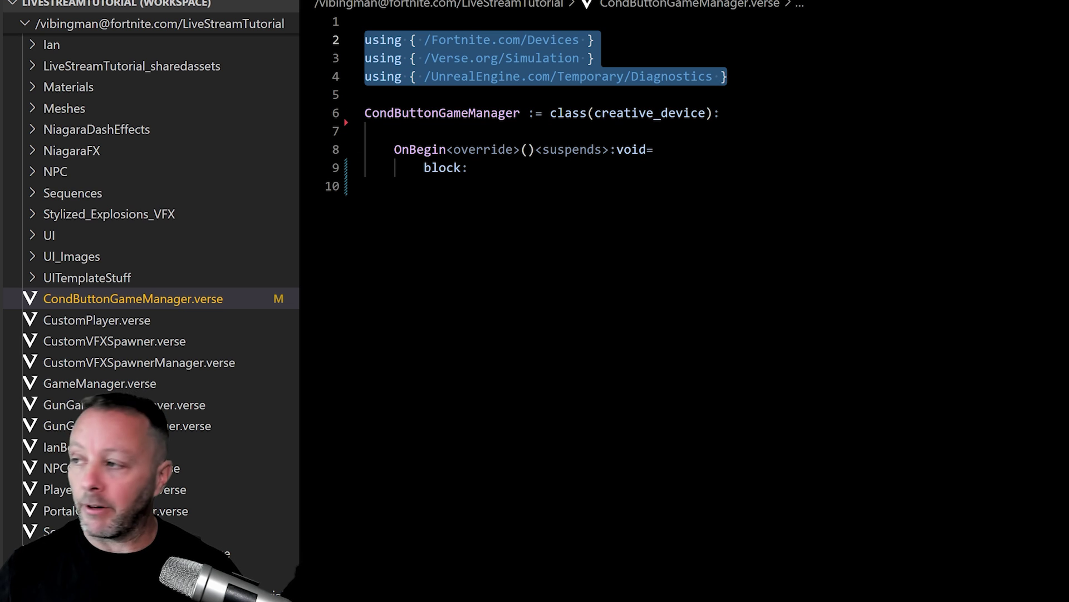
Step: Highlight the CondButtonGameManager class name and the OnBegin function, leaving the cursor after "block:"
left_click(468, 168)
double_click(442, 113)
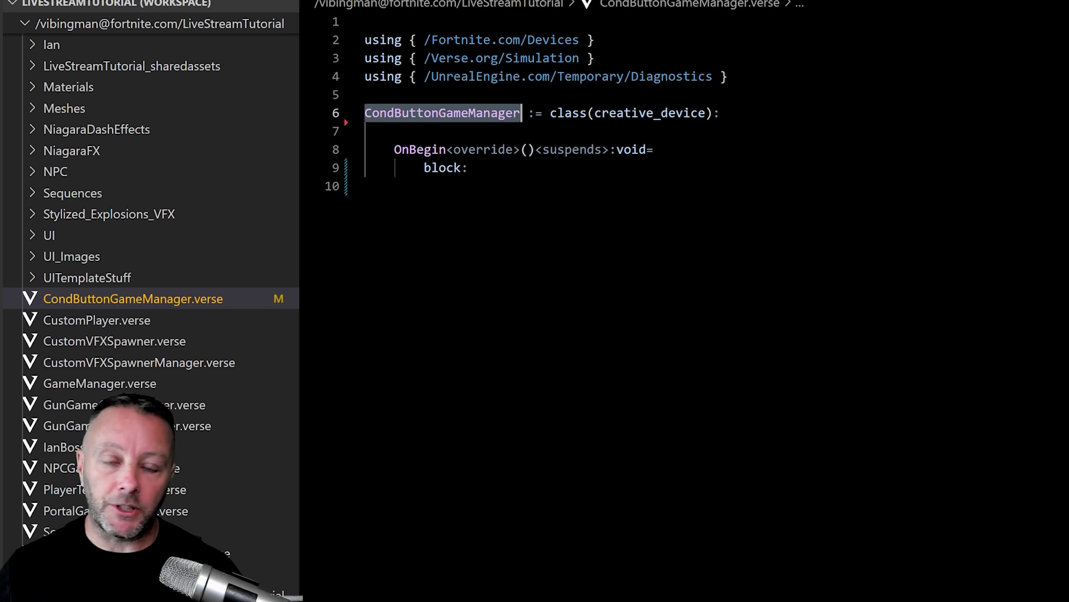
left_click_drag(468, 168, 432, 149)
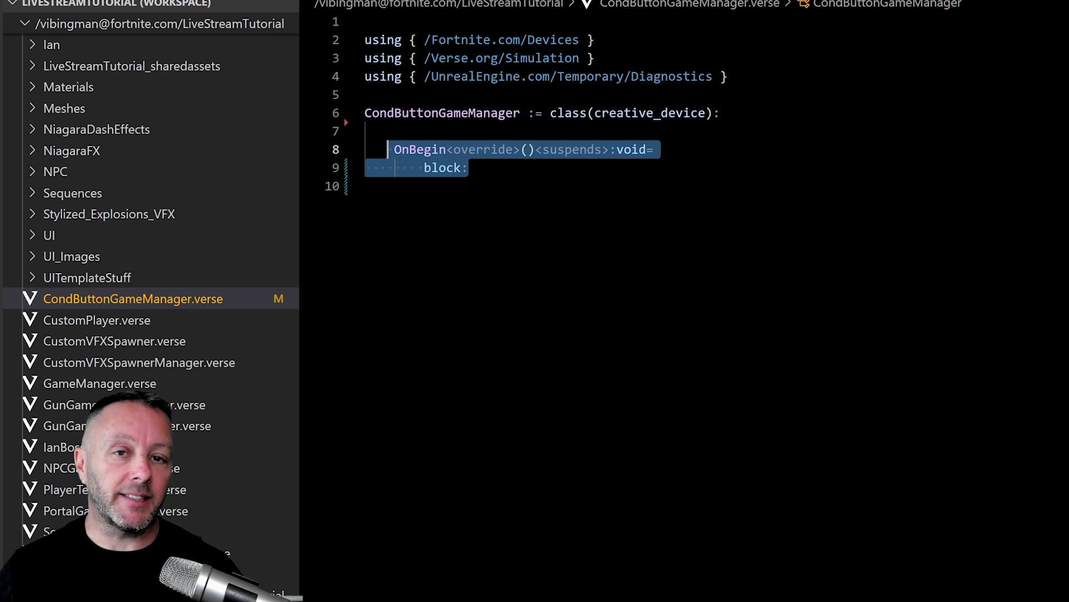
left_click(469, 167)
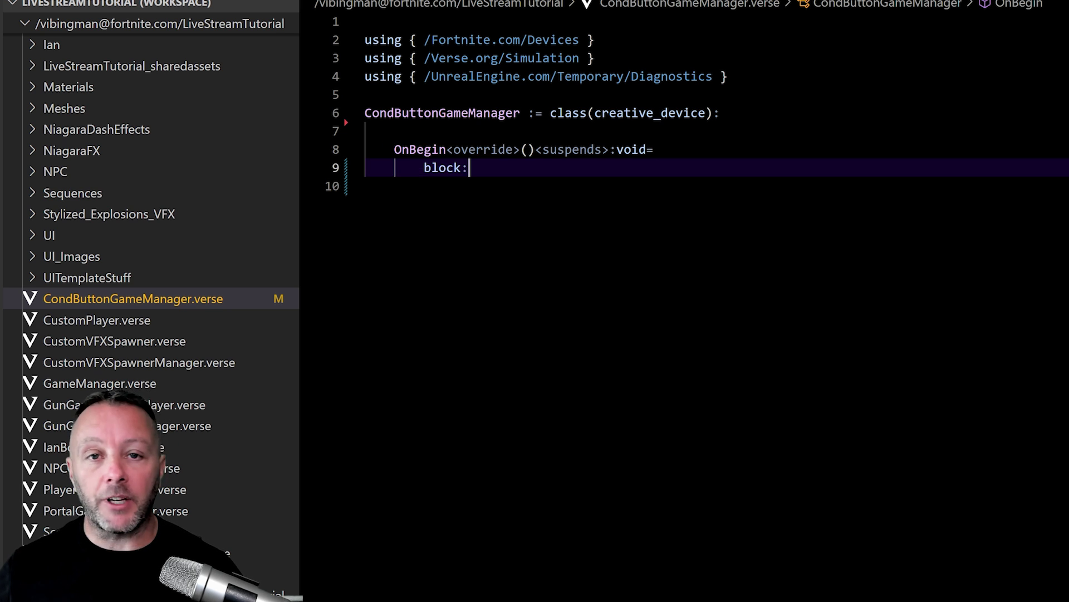